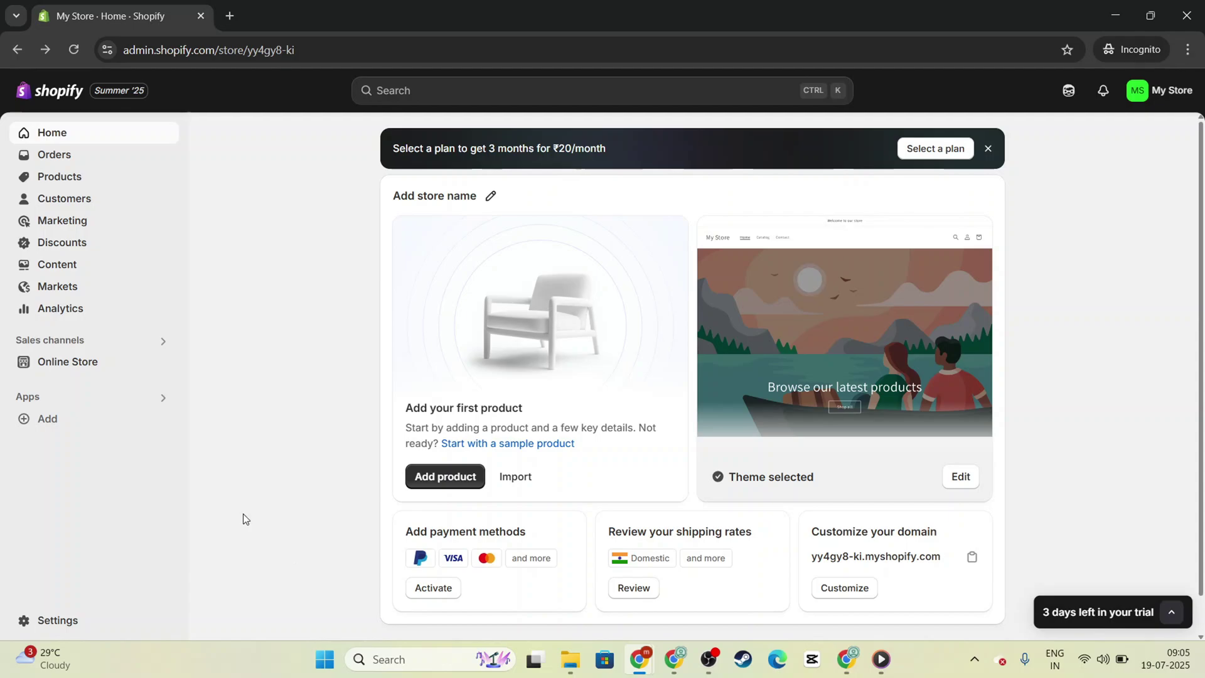
- Search the web for Trustpilot in a new tab and open the official Trustpilot website
left_click(230, 16)
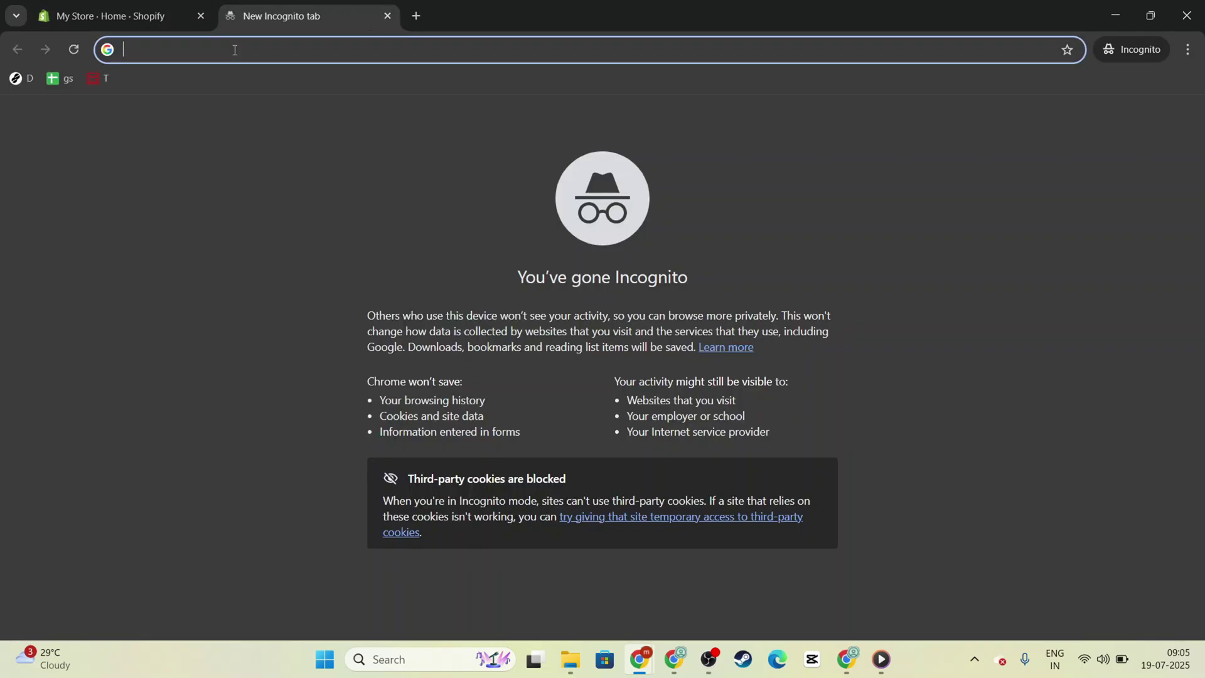
type("trust")
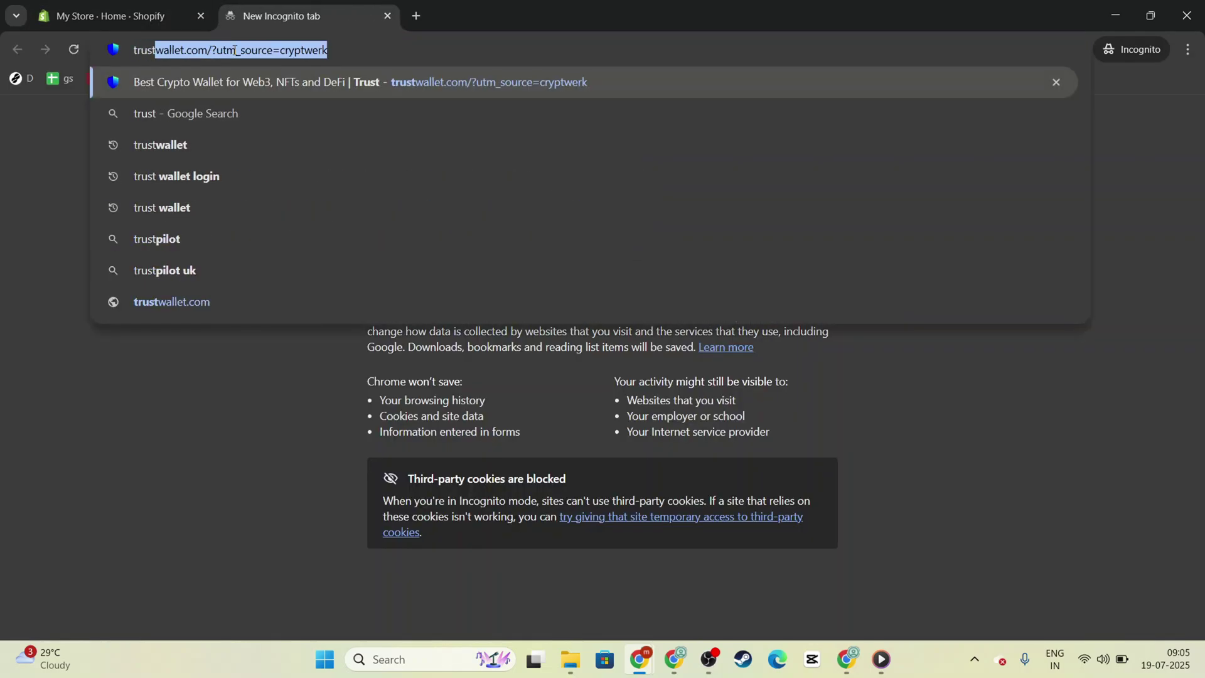
type("piolt")
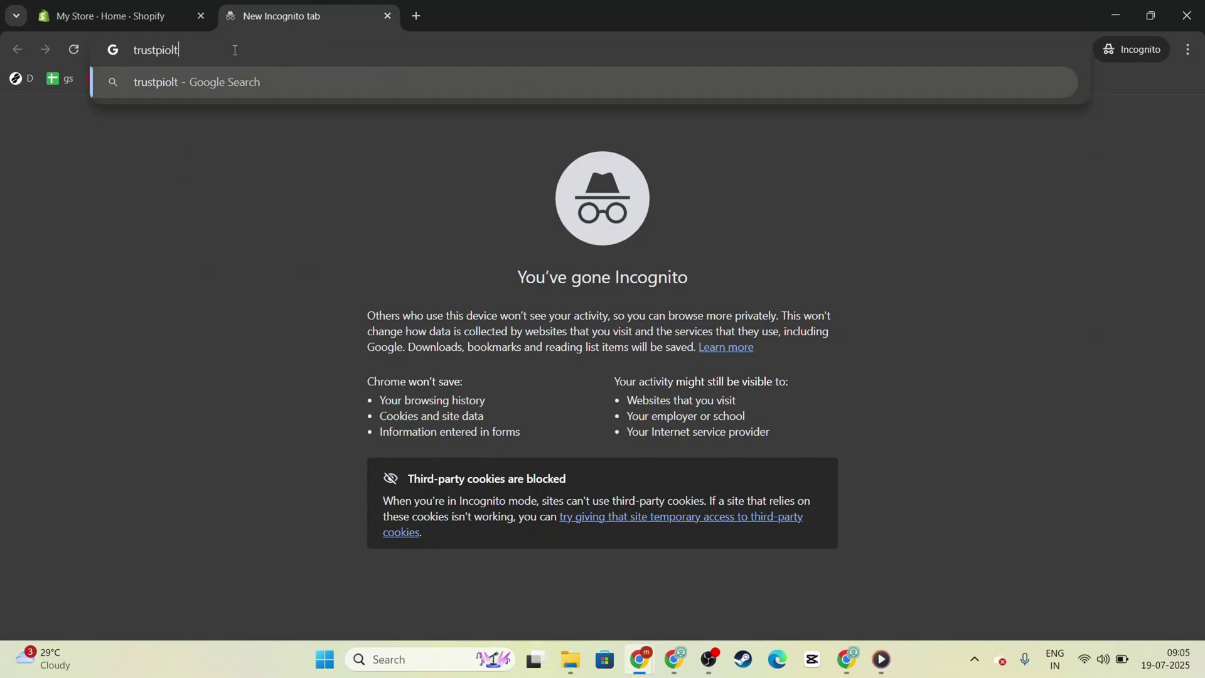
key("Return")
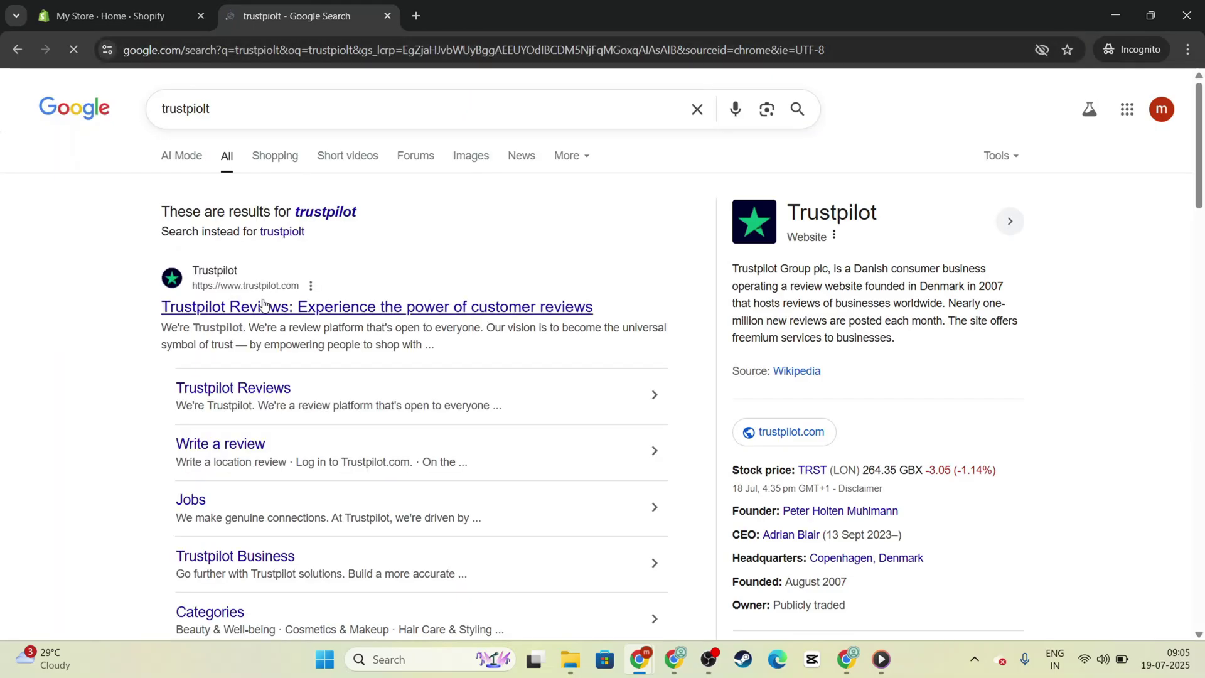
left_click(284, 309)
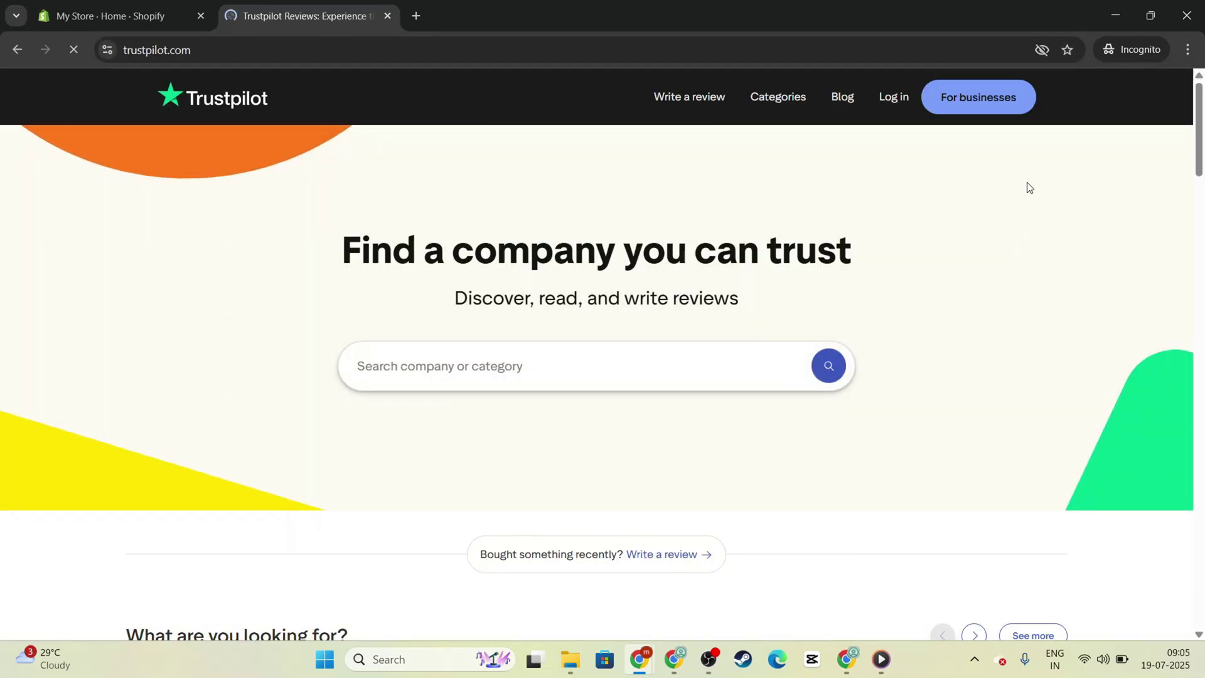
- Open the Trustpilot login page and start signing in with the existing Google account
left_click(889, 113)
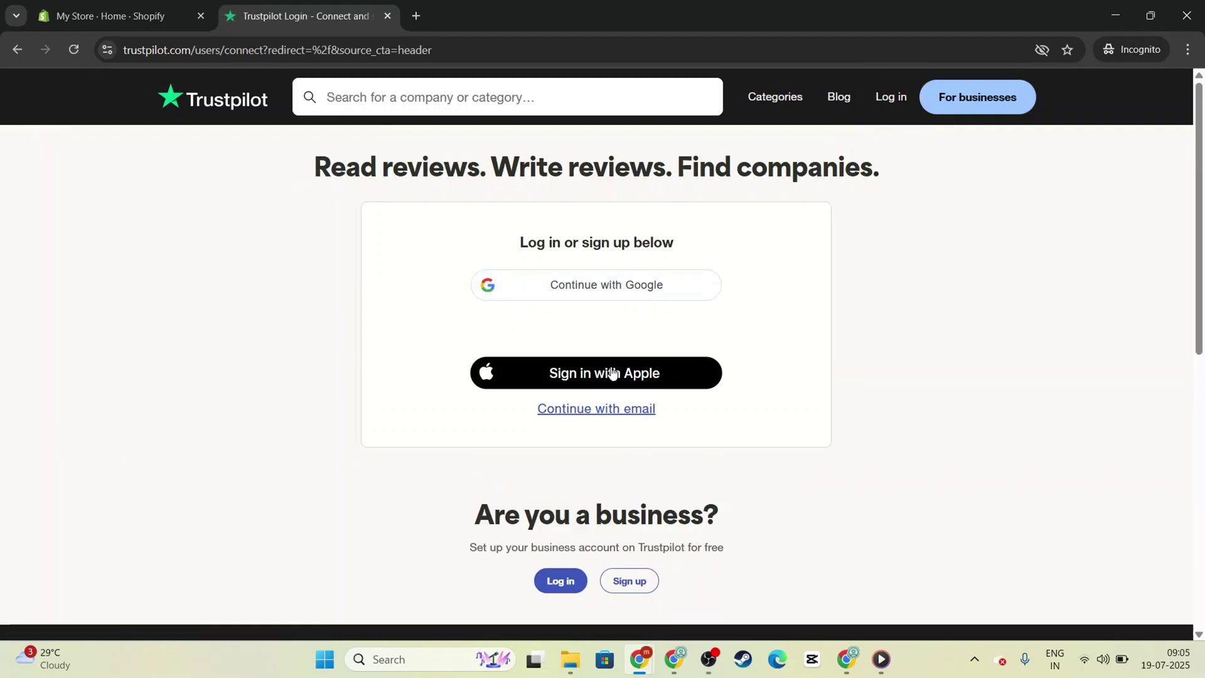
left_click(621, 330)
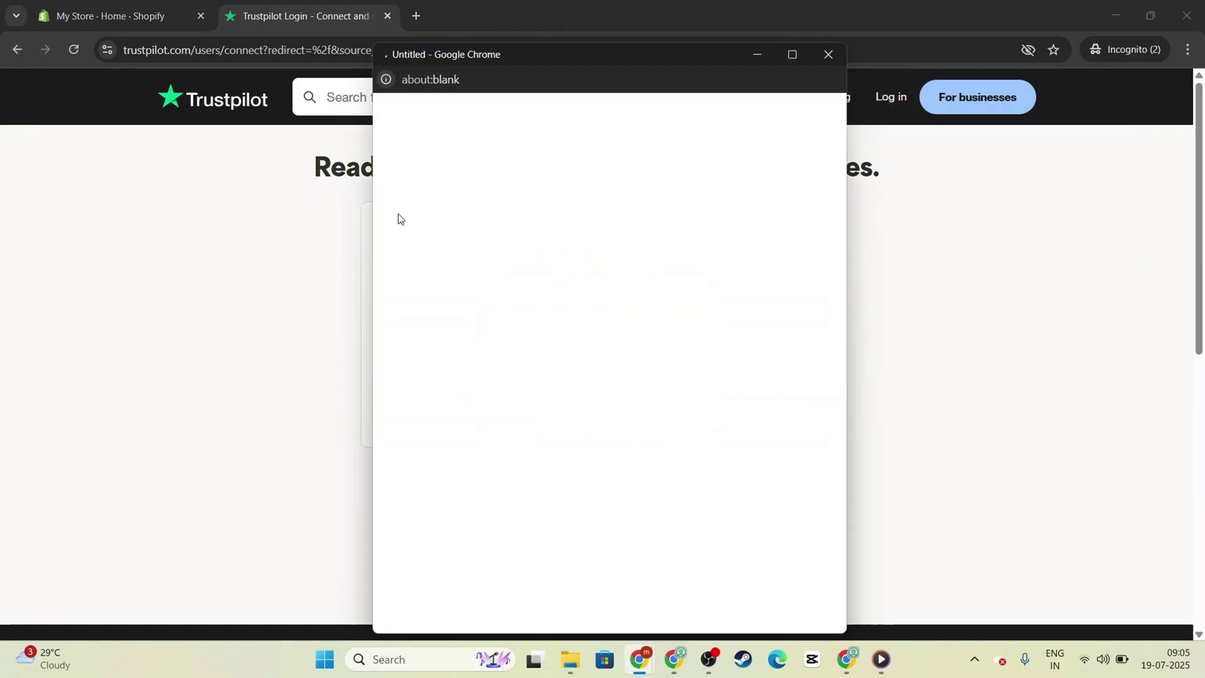
left_click(829, 55)
left_click(583, 276)
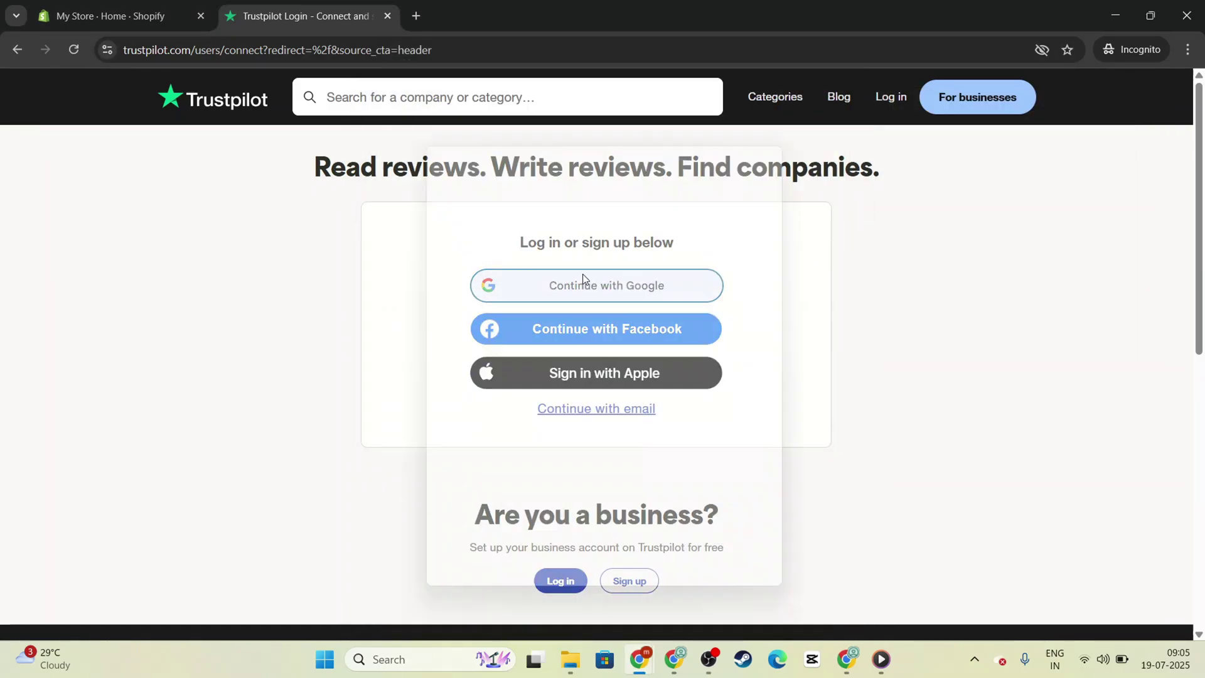
left_click(602, 369)
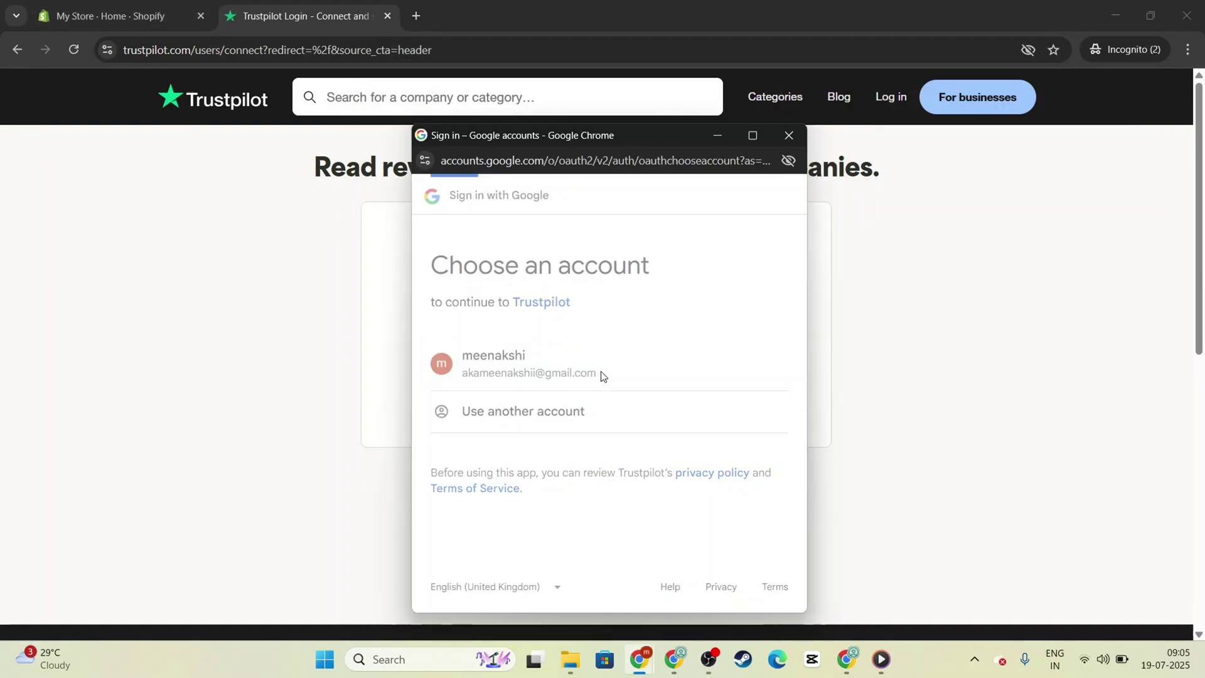
- Go from the Shopify store's app search to the Shopify App Store and search it for "trust pilot"
left_click(101, 25)
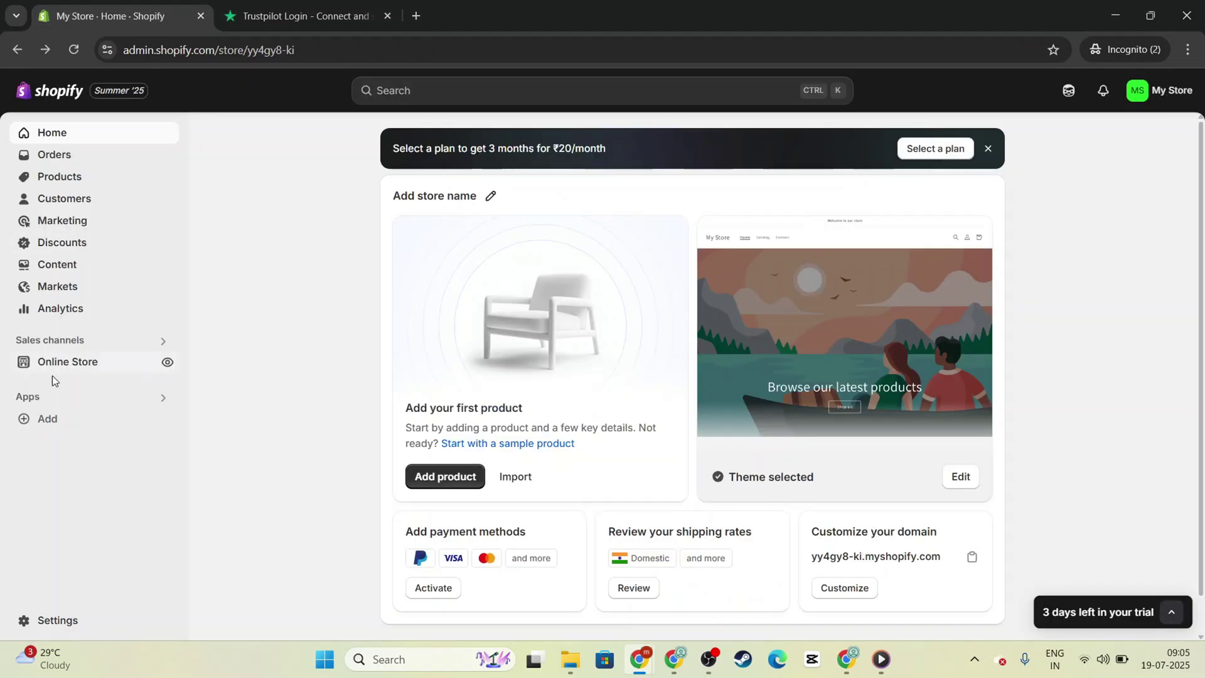
left_click(94, 400)
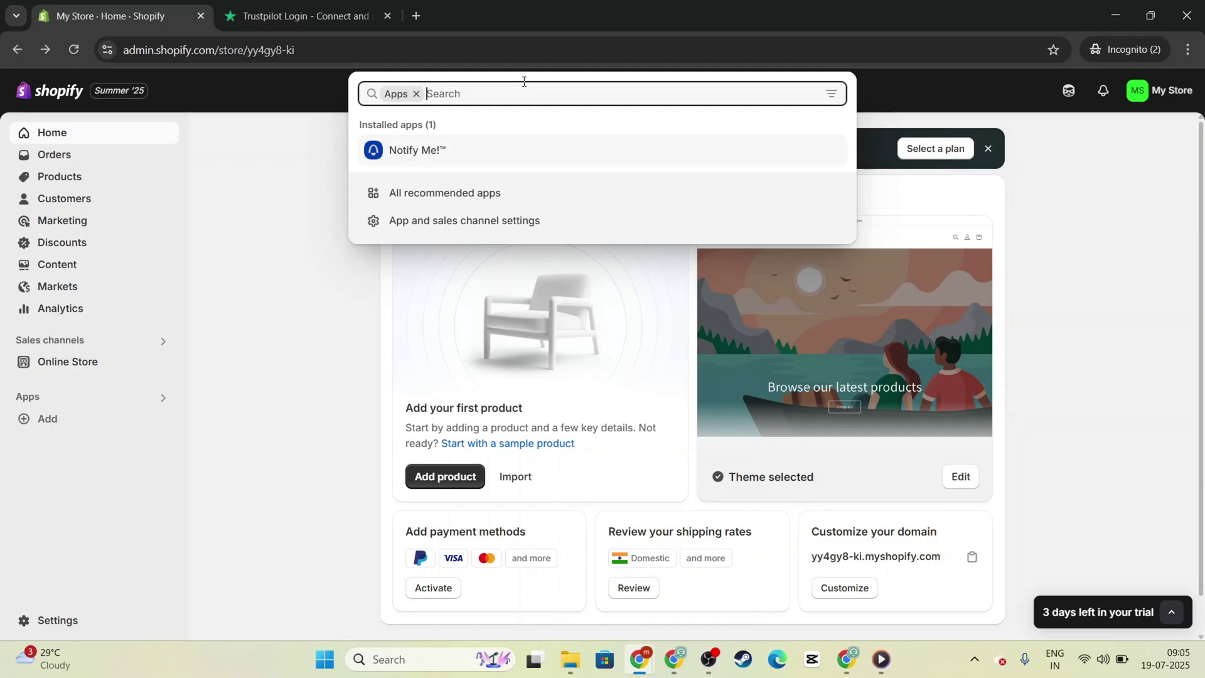
type("trus")
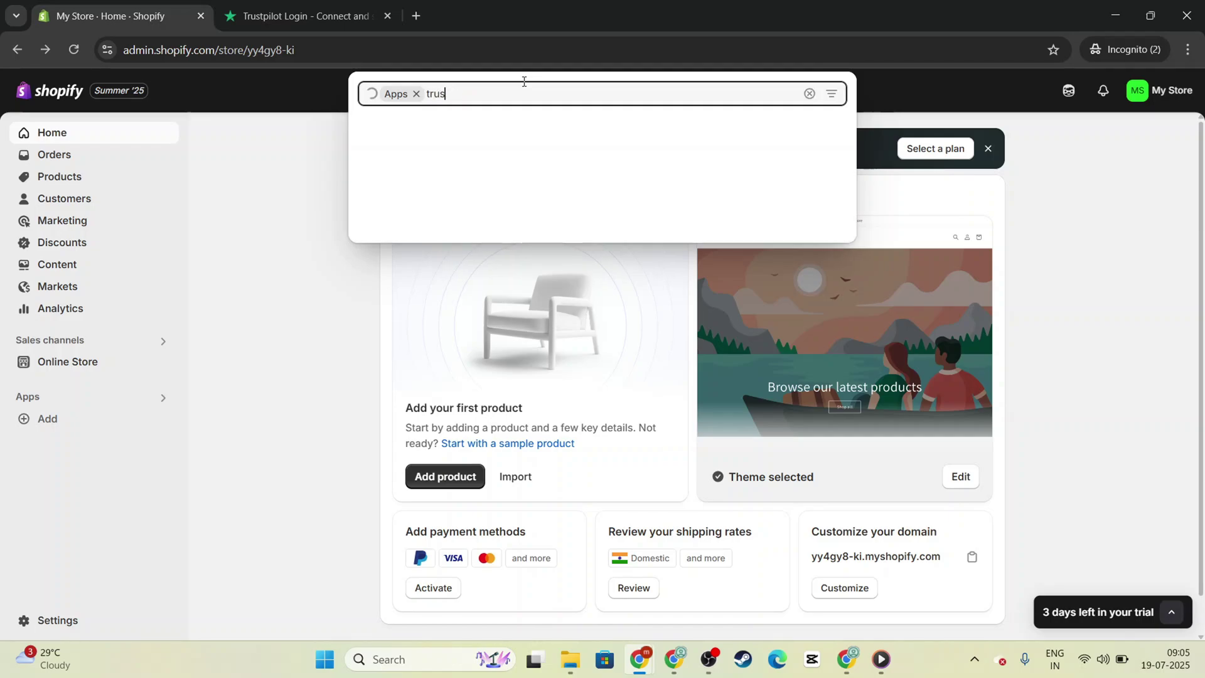
type("t piolt")
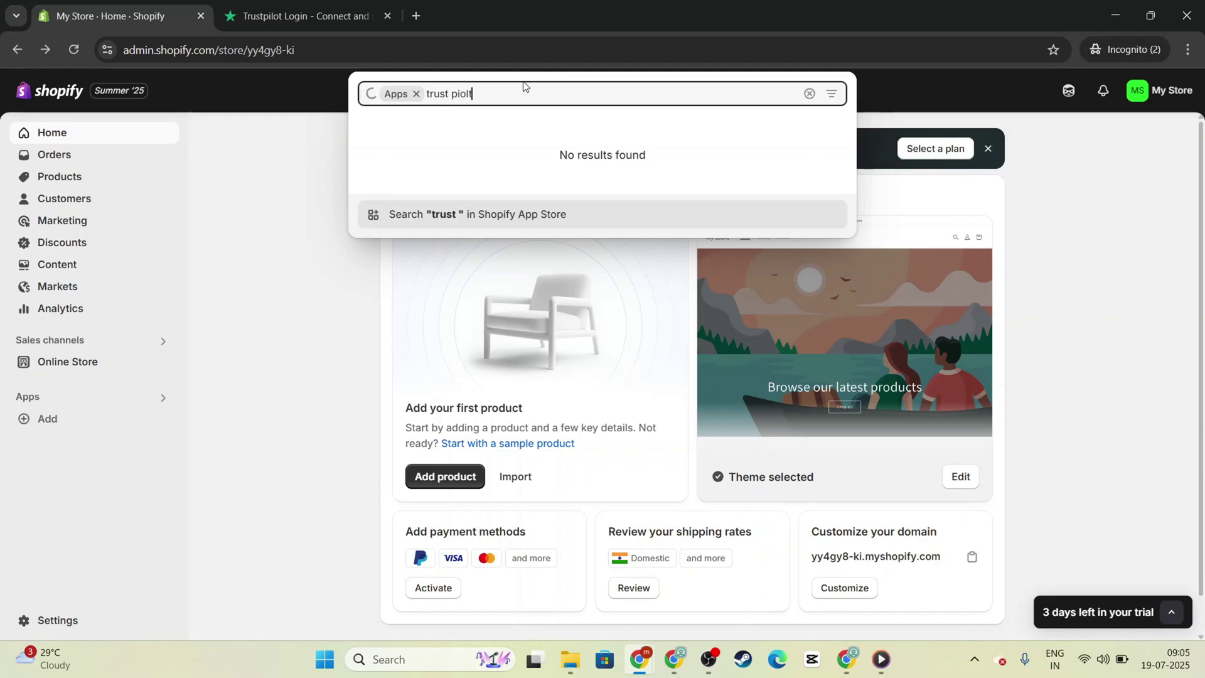
key("Return")
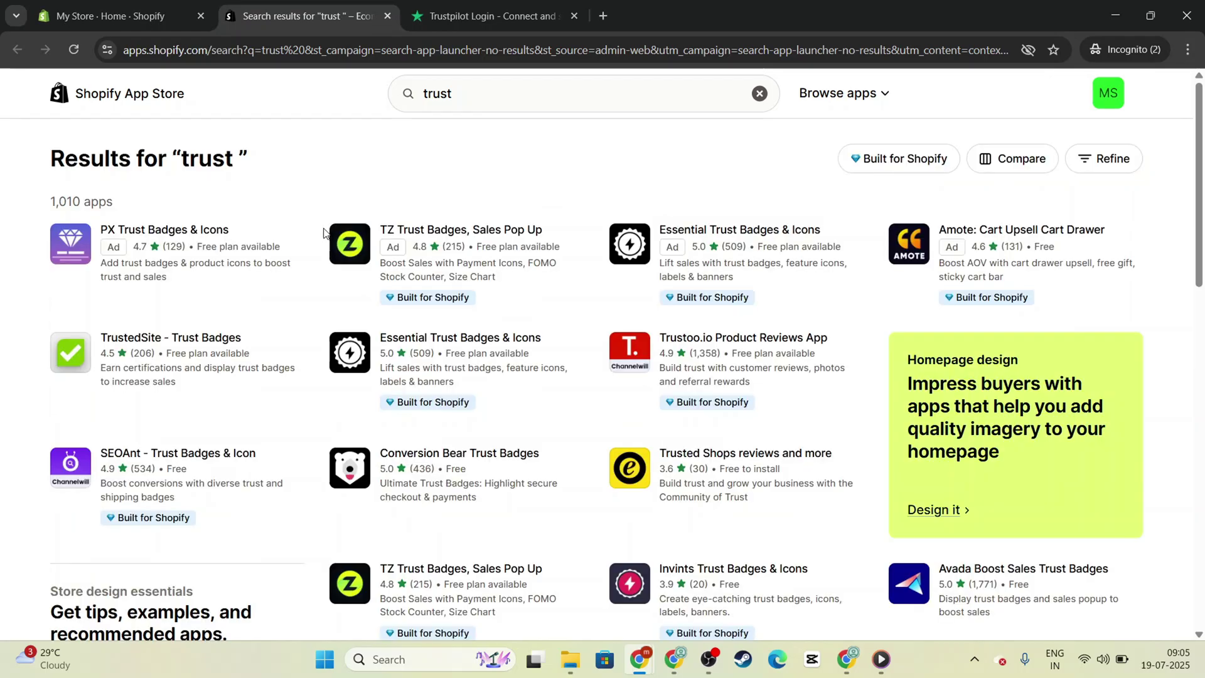
left_click(472, 95)
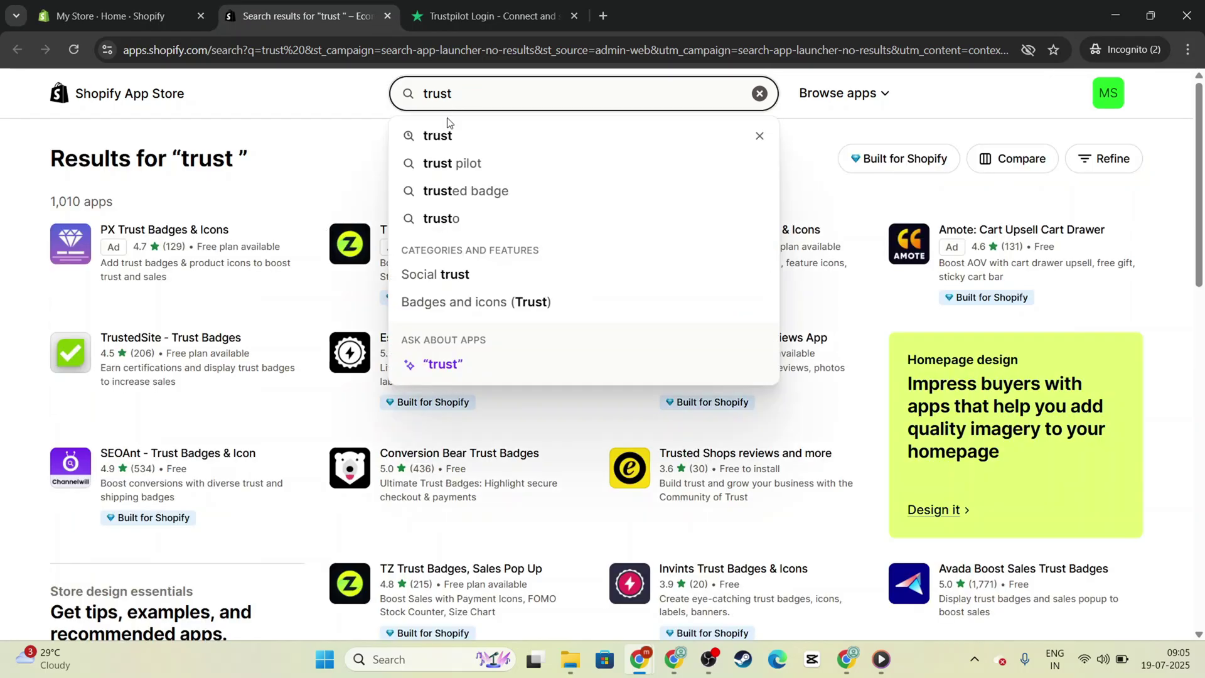
left_click(462, 165)
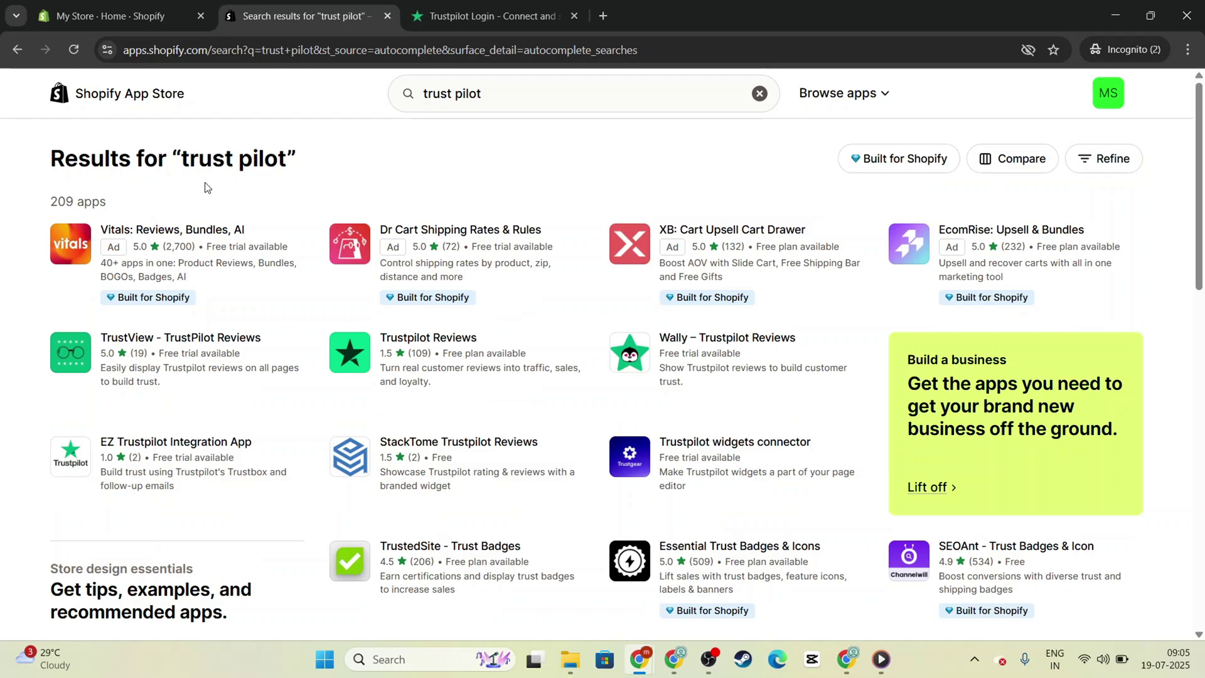
- Install the Trustpilot Reviews app on the Shopify store, granting the requested data access
left_click(458, 348)
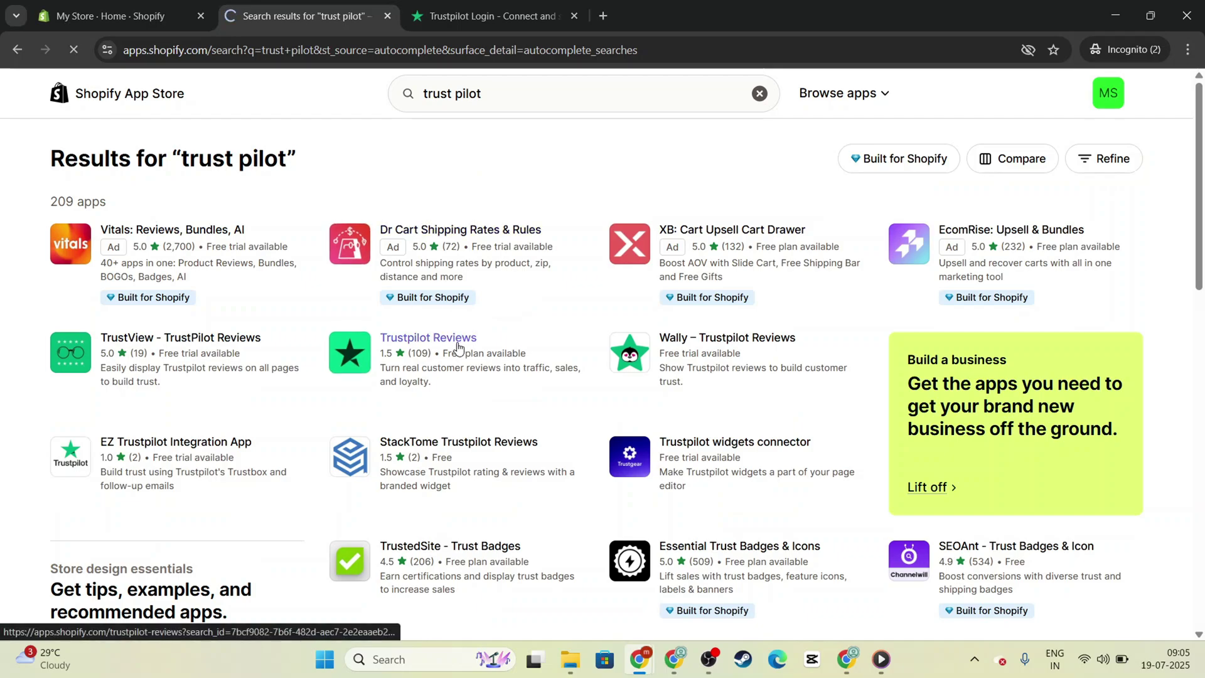
left_click(179, 486)
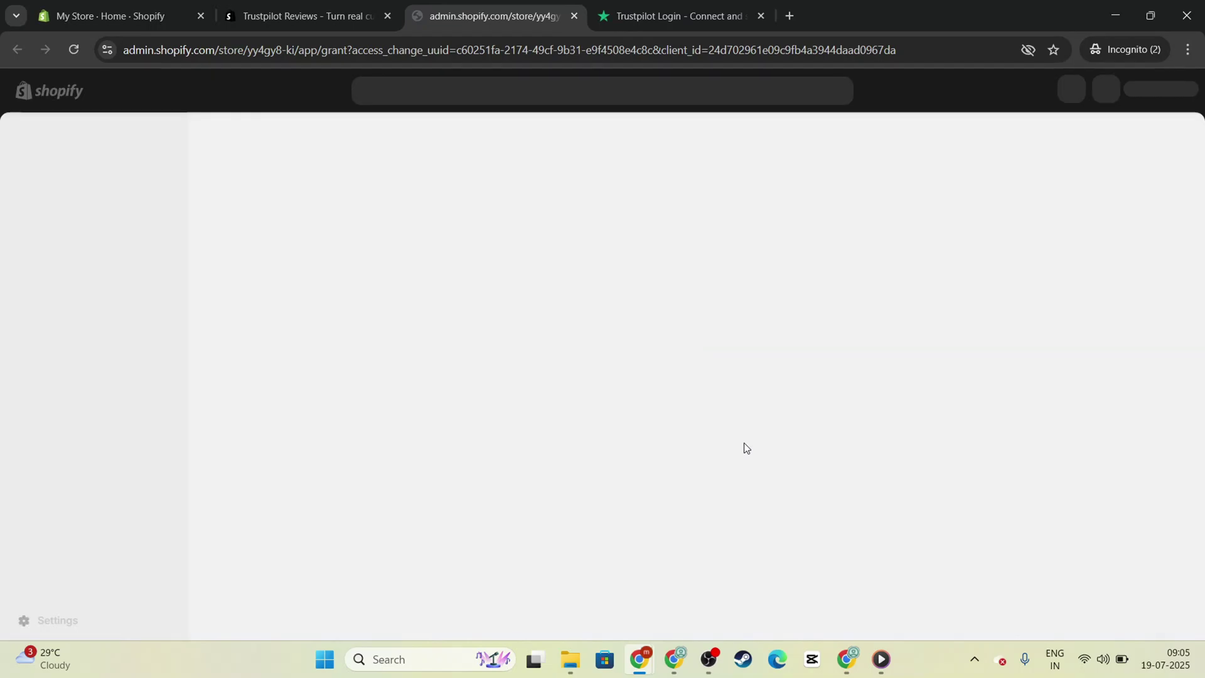
left_click(911, 439)
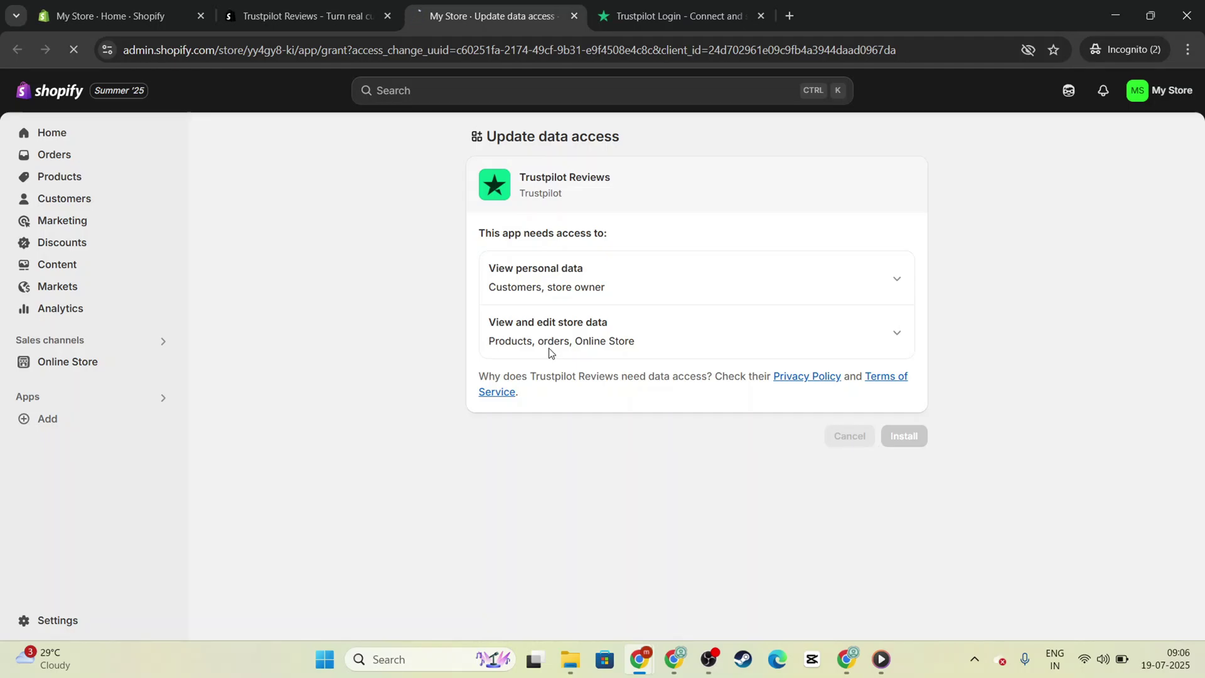
- Complete the Trustpilot sign-in with Google and accept the terms without opting in to email updates
left_click(713, 8)
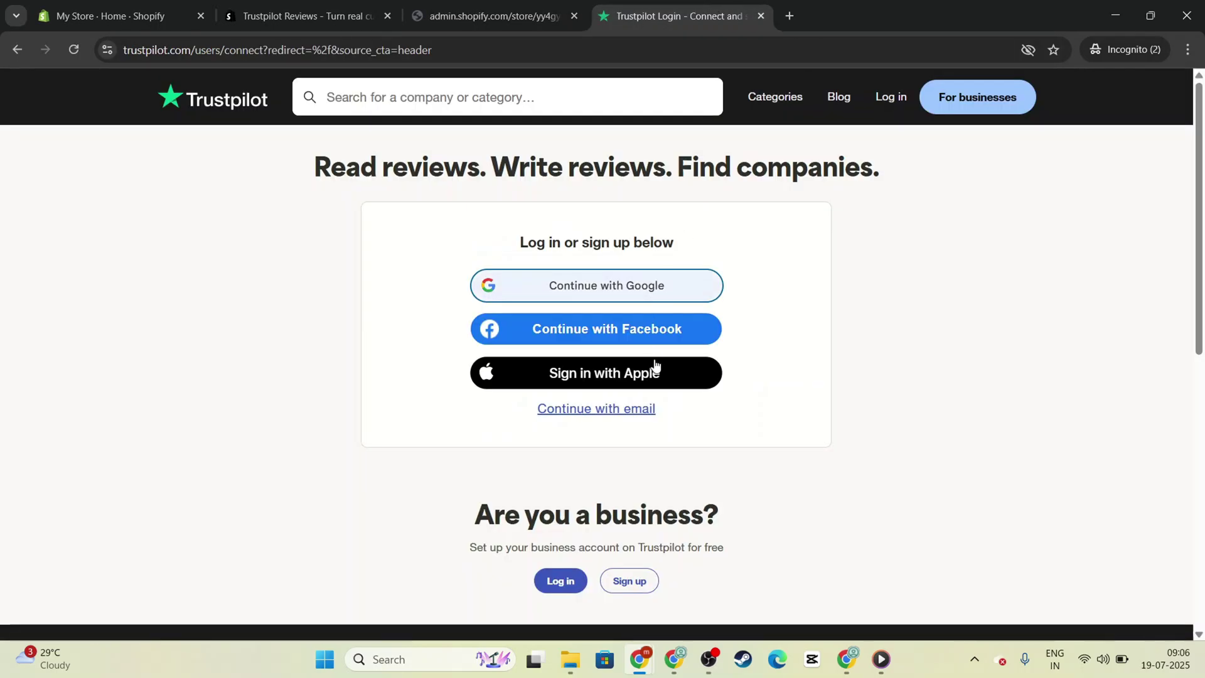
left_click(632, 284)
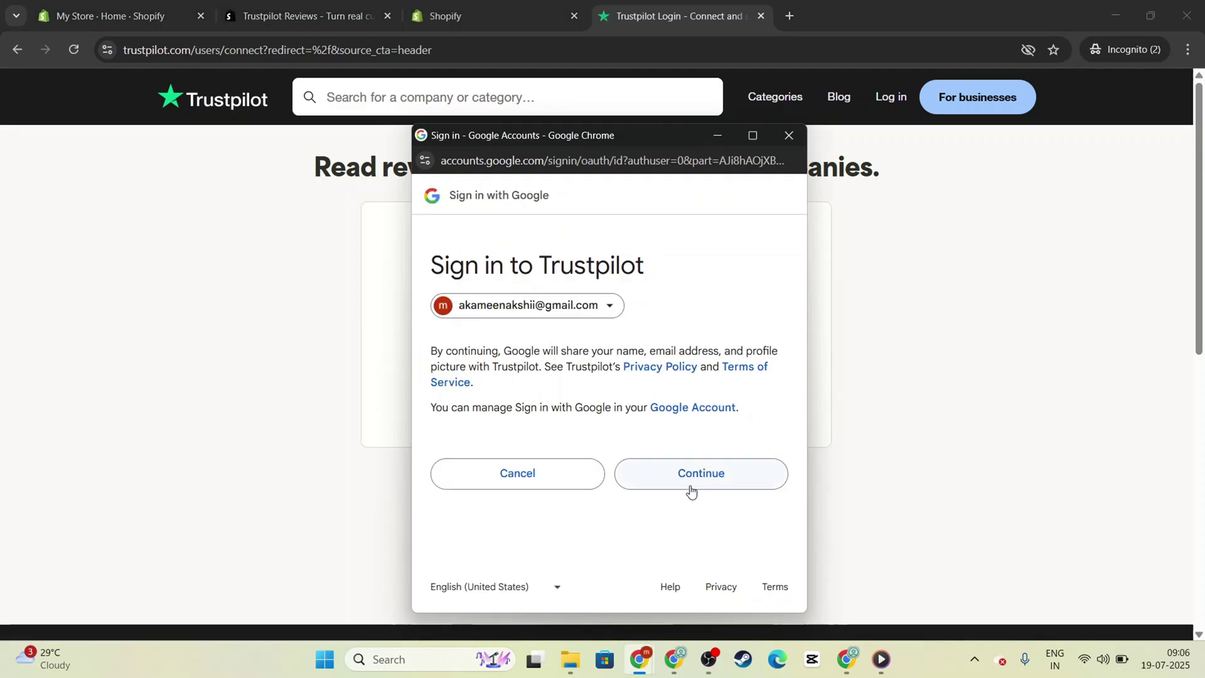
left_click(691, 489)
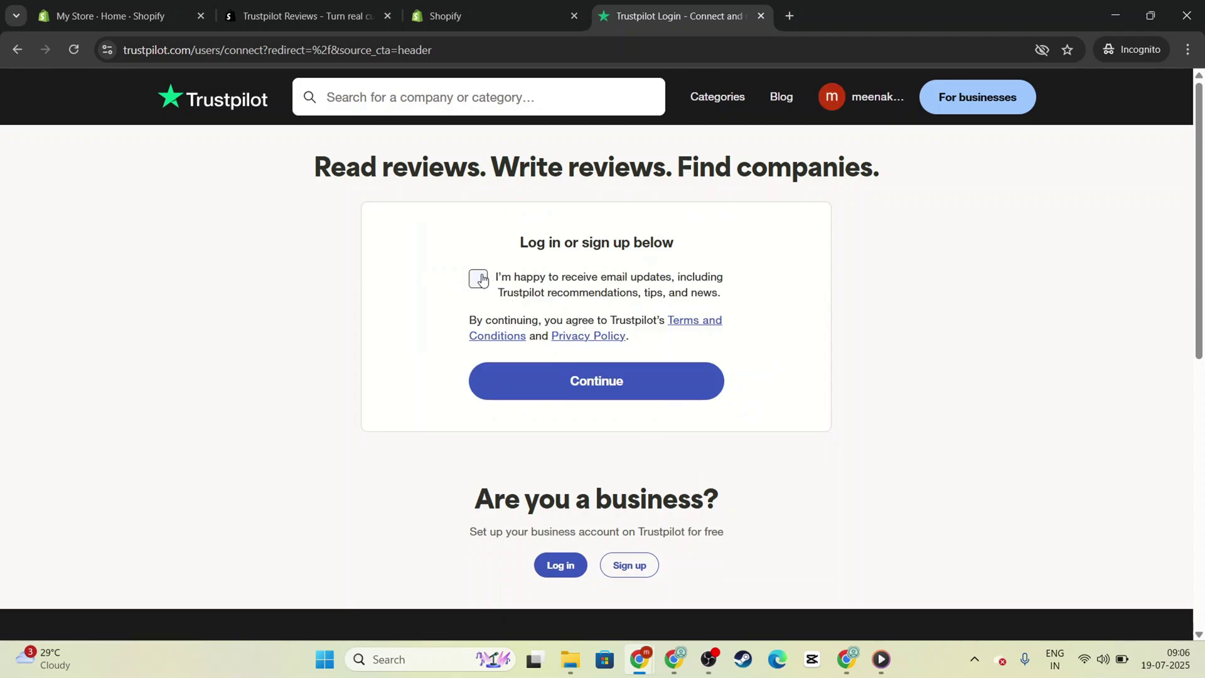
left_click(657, 395)
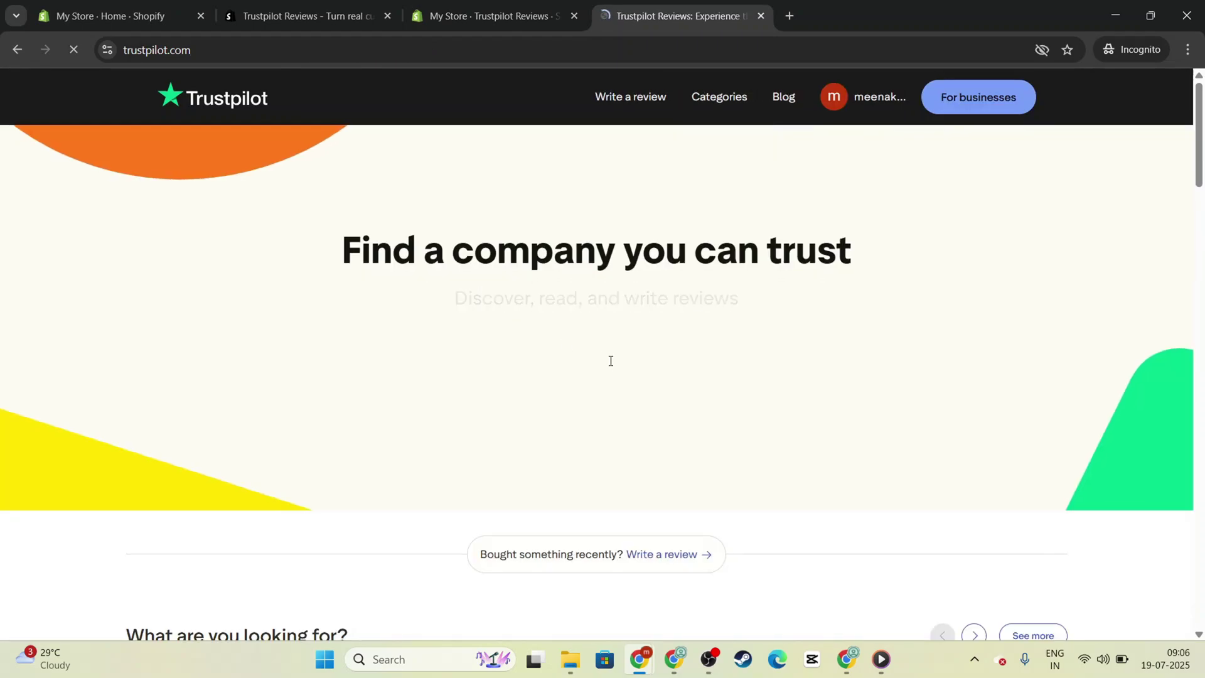
left_click(629, 337)
left_click(982, 242)
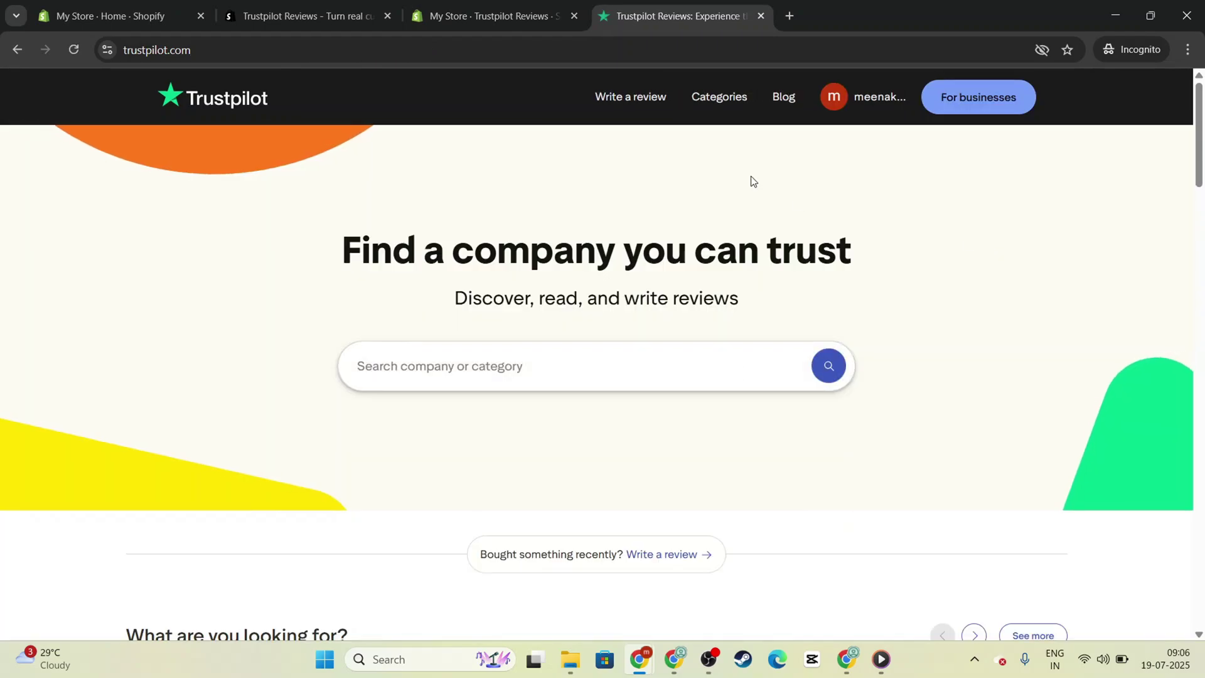
- Open the Trustpilot business sign-up window from the Trustpilot Reviews app in the Shopify admin
left_click(446, 16)
left_click_drag(595, 242, 774, 246)
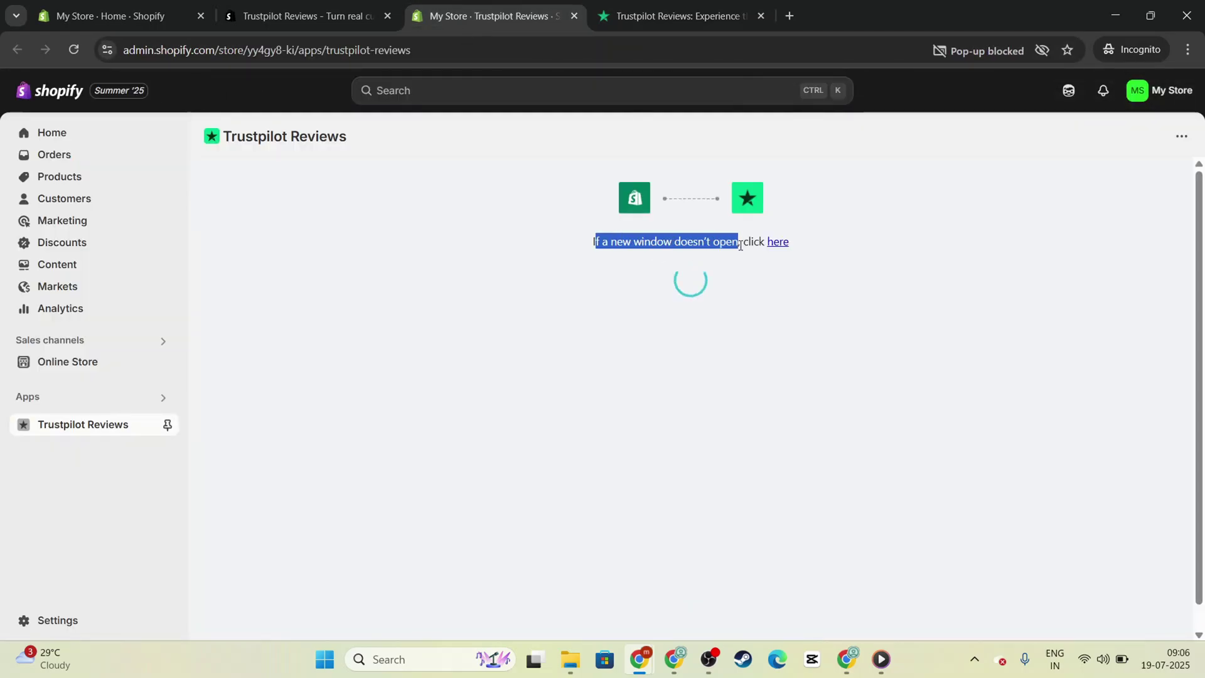
left_click(778, 242)
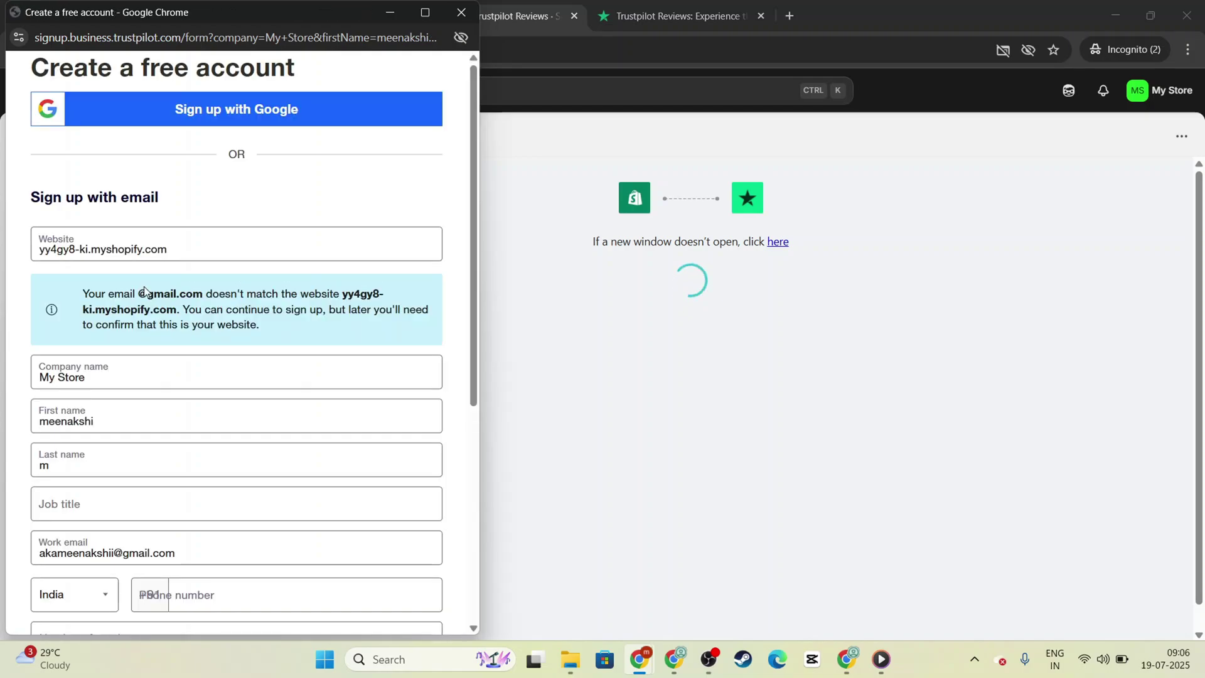
- Try to create a free Trustpilot business account with the paid-plan demo and cookie consent options ticked, and close the sign-up window
scroll(156, 428, "down", 5)
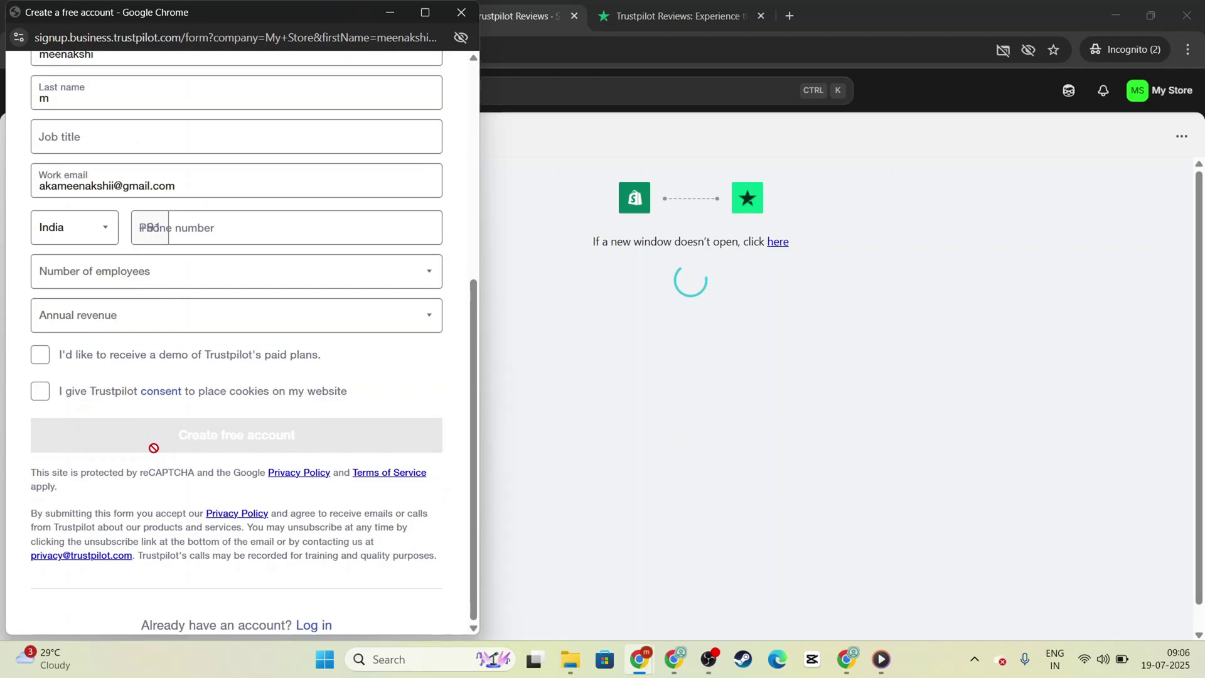
left_click(39, 357)
left_click(39, 391)
left_click(150, 431)
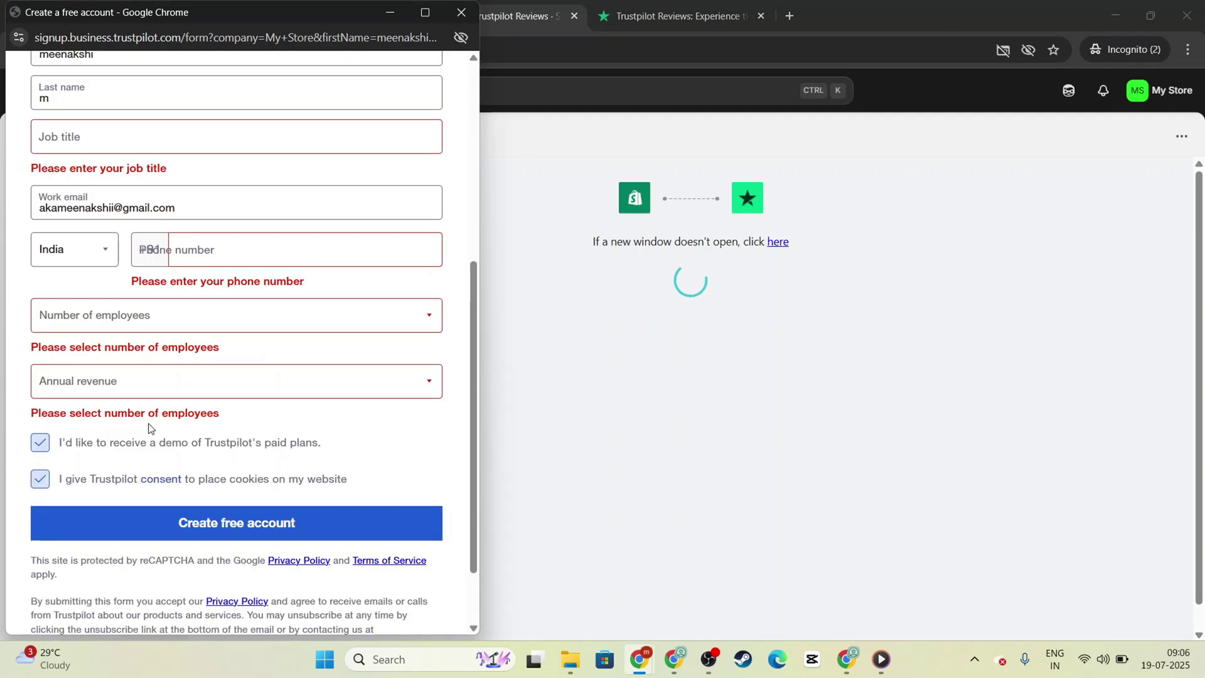
scroll(162, 427, "up", 6)
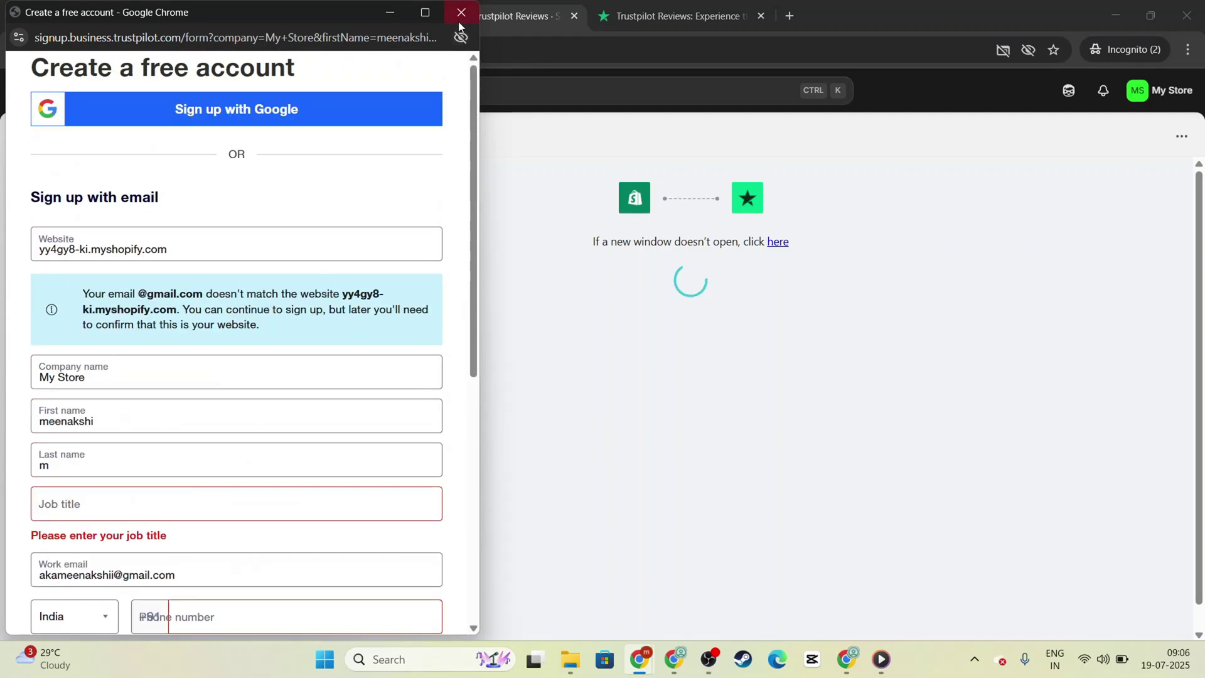
left_click(461, 12)
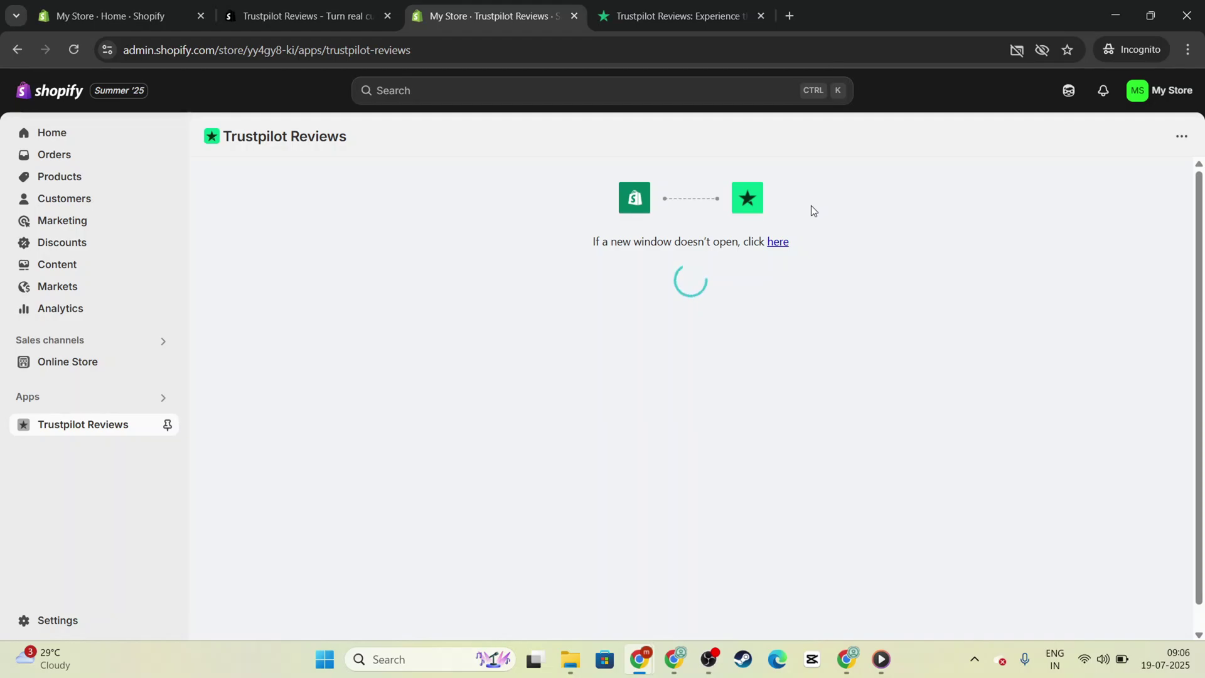
left_click(109, 5)
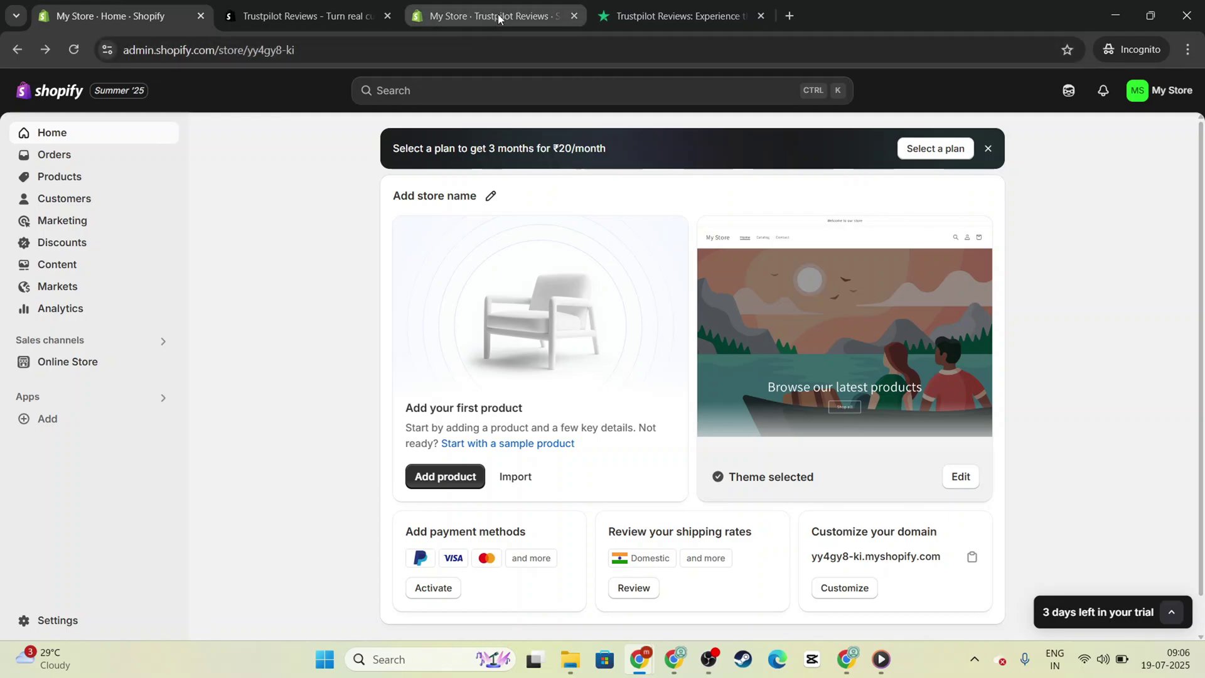
left_click(472, 5)
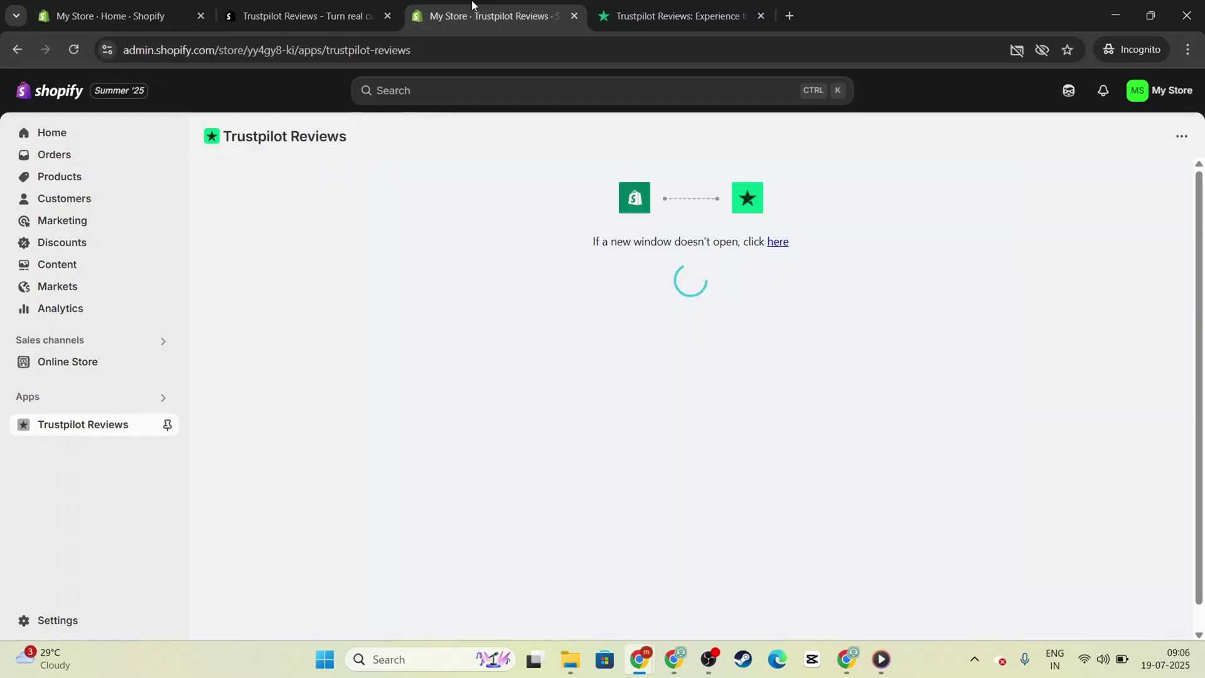
left_click(351, 14)
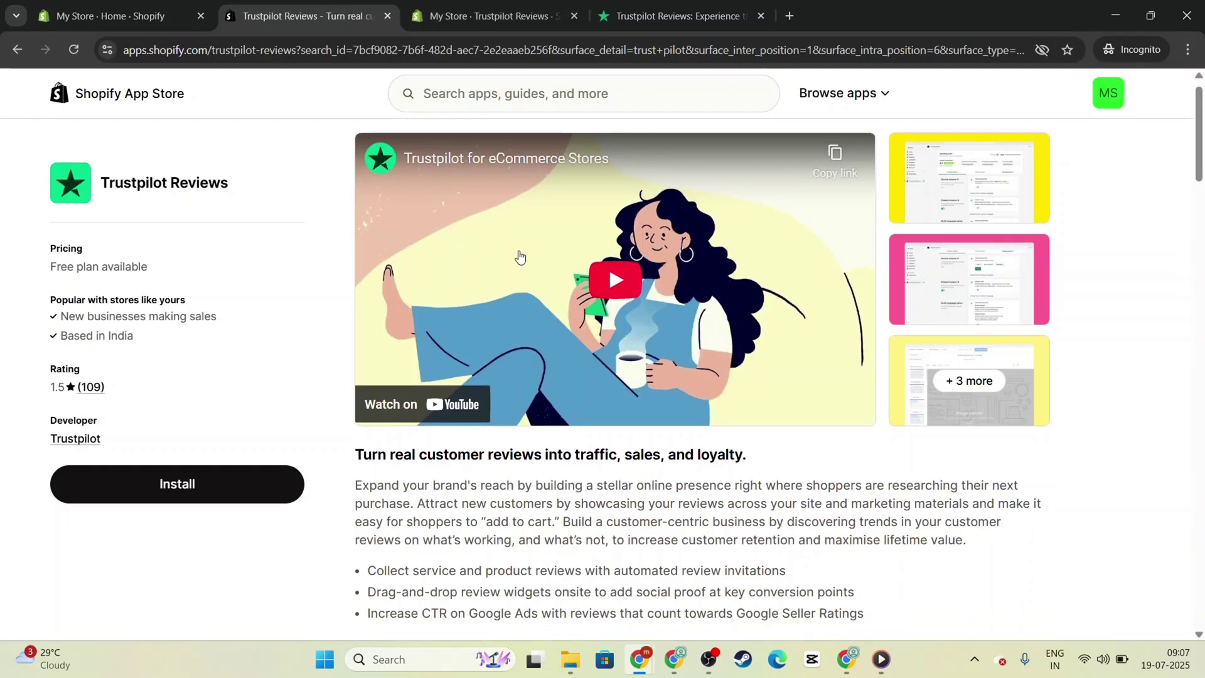
- Return to the Trustpilot website and open its page for writing a company review
left_click(624, 3)
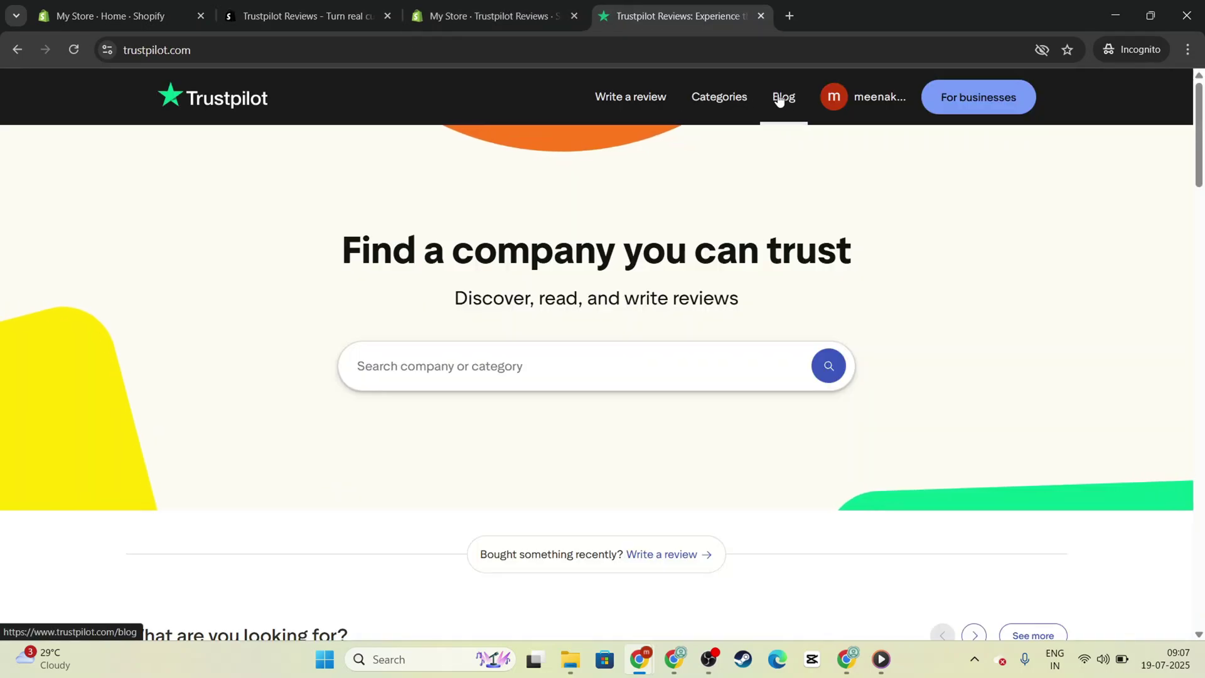
left_click(664, 100)
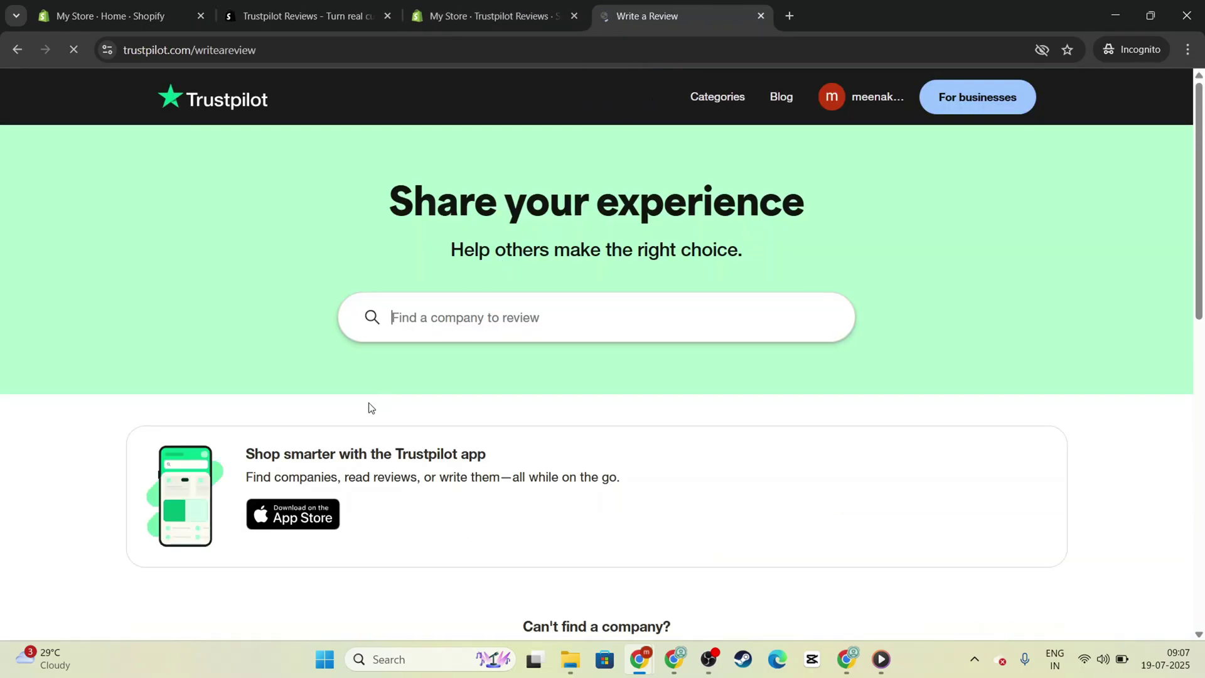
- Look over the page for writing a company review and return to the Trustpilot home page
scroll(544, 462, "down", 8)
scroll(573, 430, "up", 7)
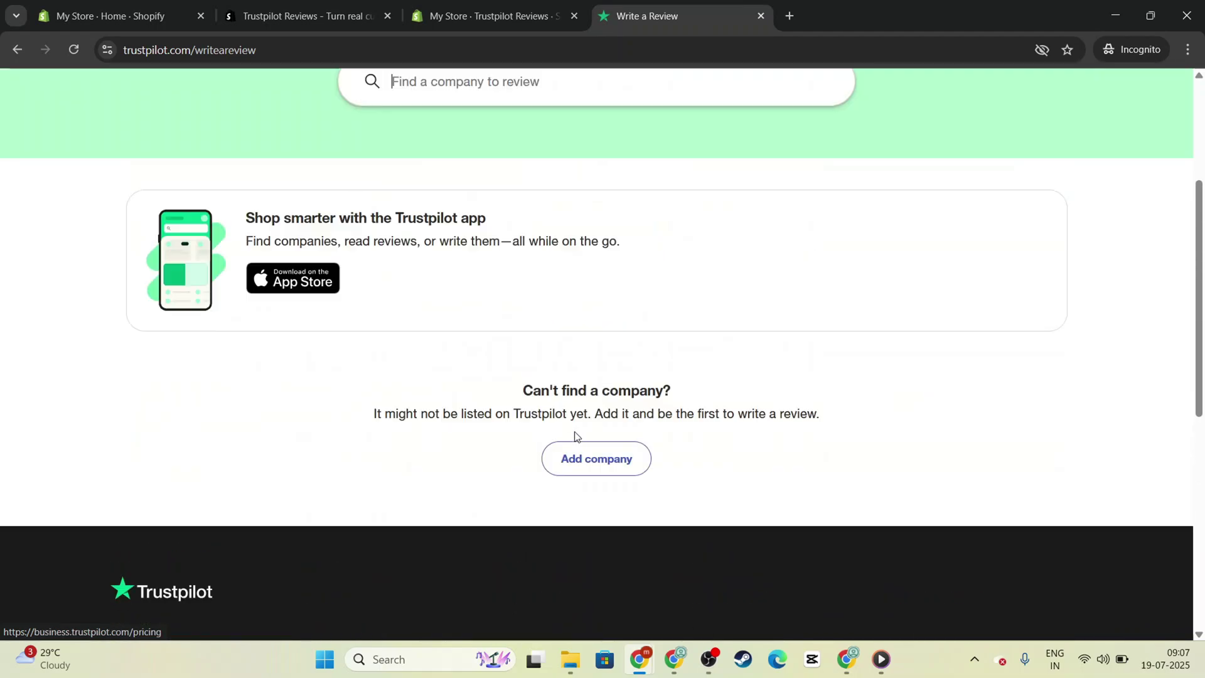
scroll(576, 438, "up", 2)
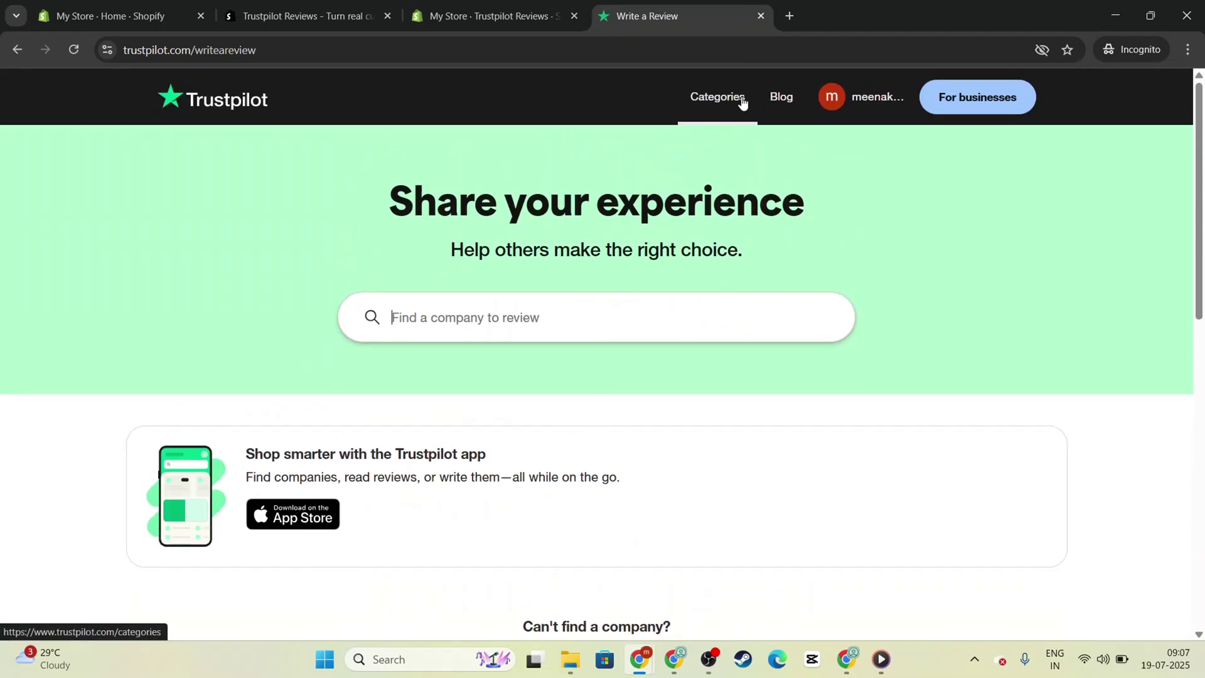
mouse_move(827, 109)
left_click(16, 52)
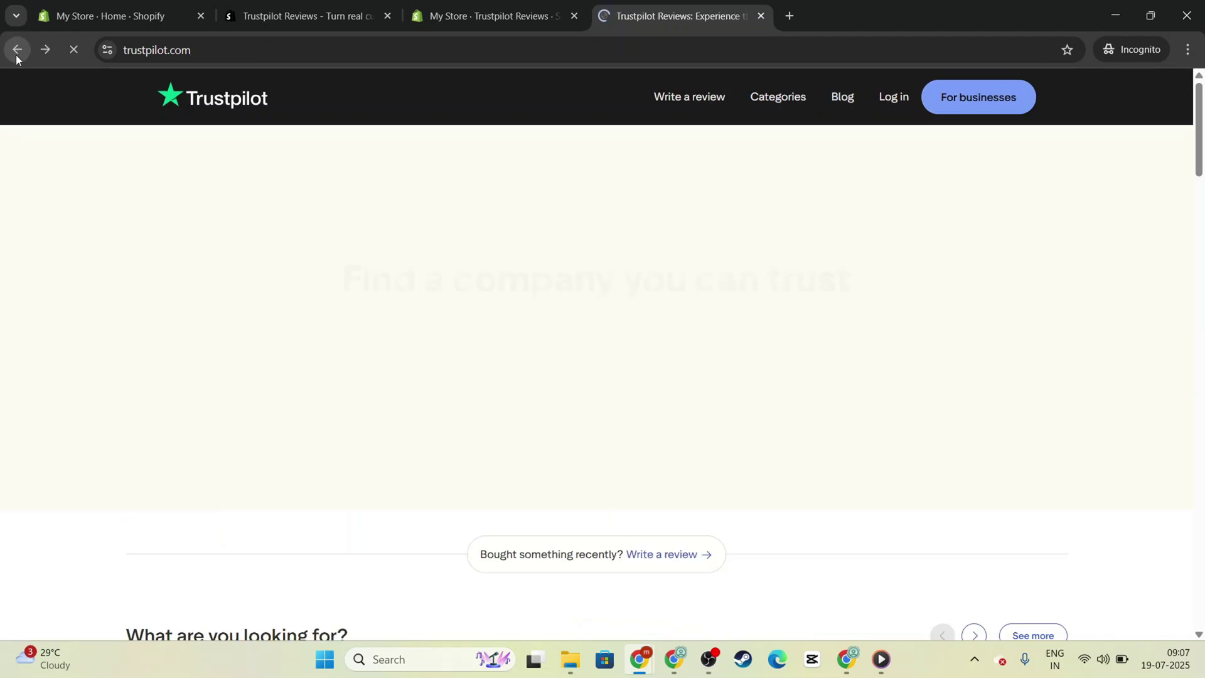
- View the suggested searches of the company search on the Trustpilot home page and close the suggestions
left_click(607, 349)
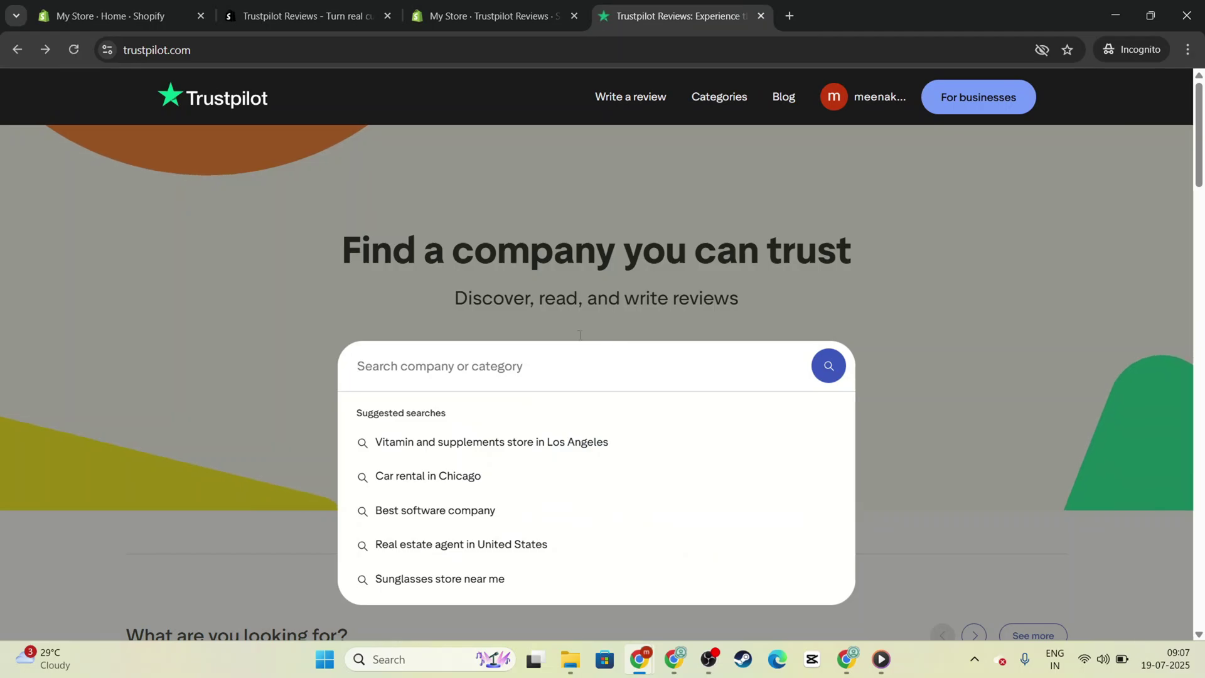
left_click(207, 270)
left_click(510, 349)
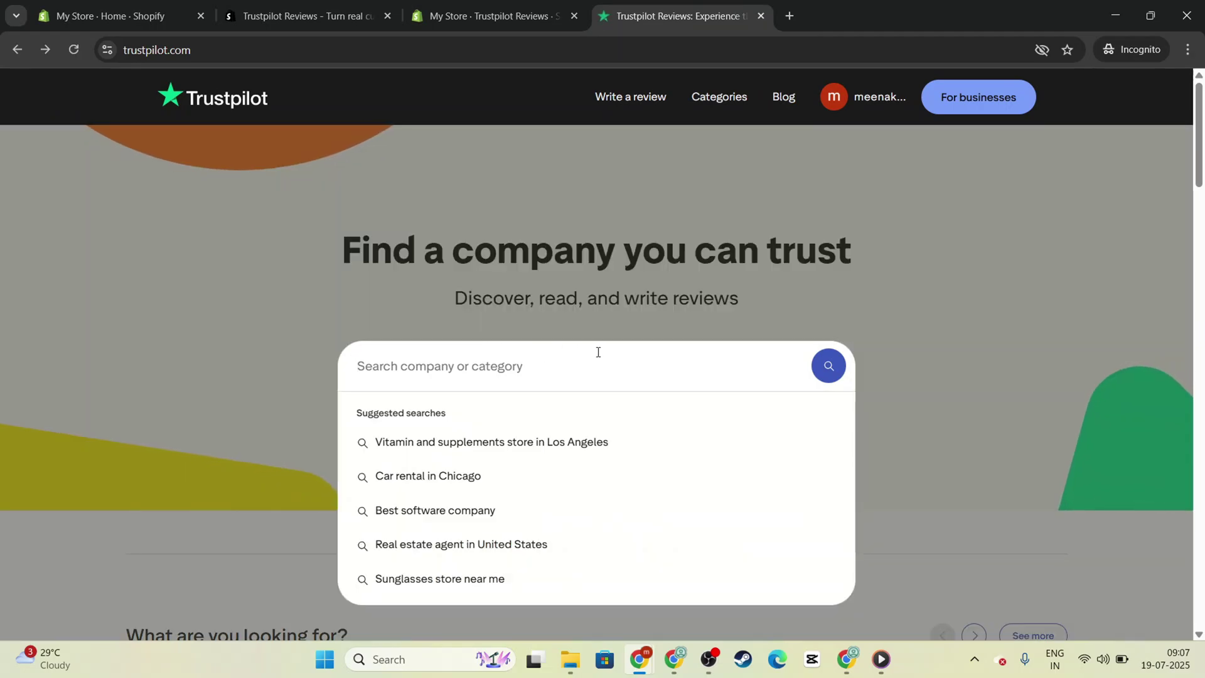
left_click(936, 393)
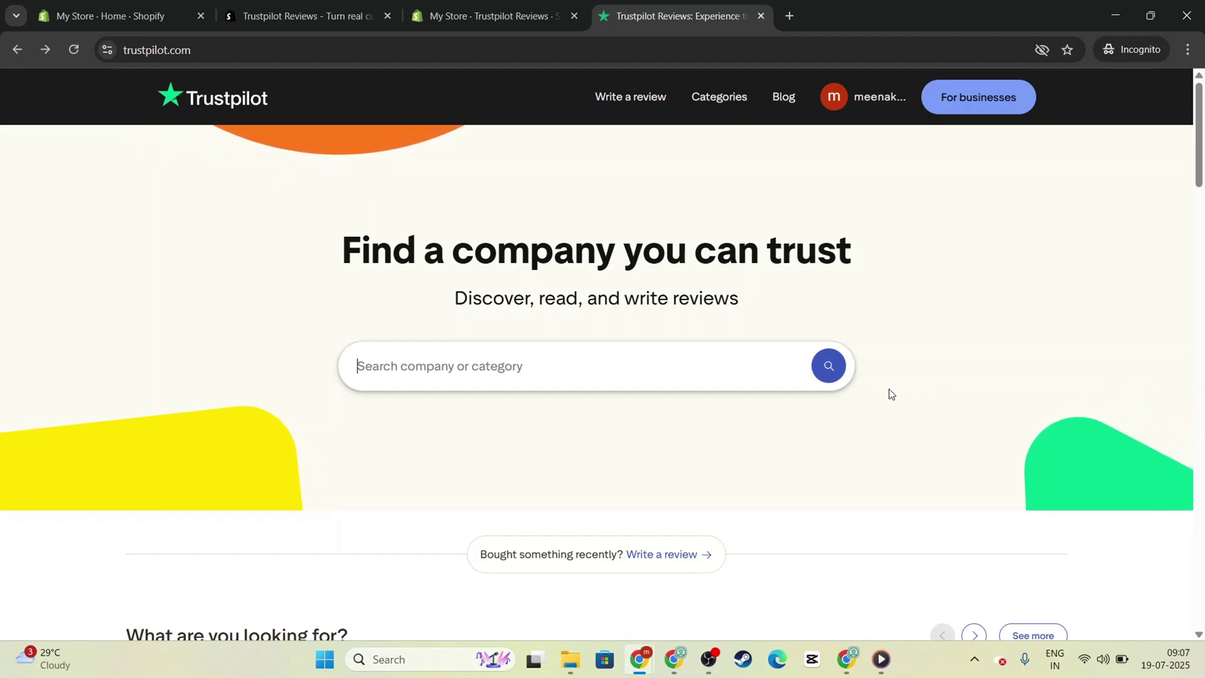
left_click(712, 353)
left_click(577, 318)
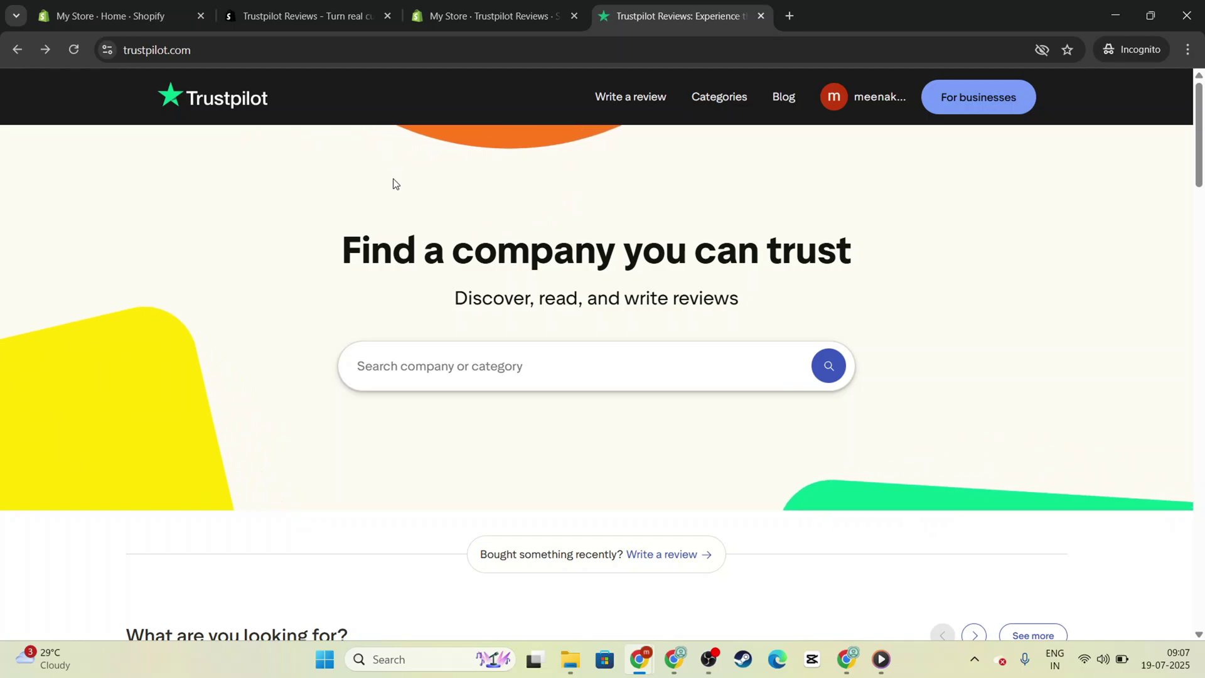
- Review the Trustpilot Reviews app's history and privacy details on its management page in the Shopify admin, and return to the app
left_click(493, 16)
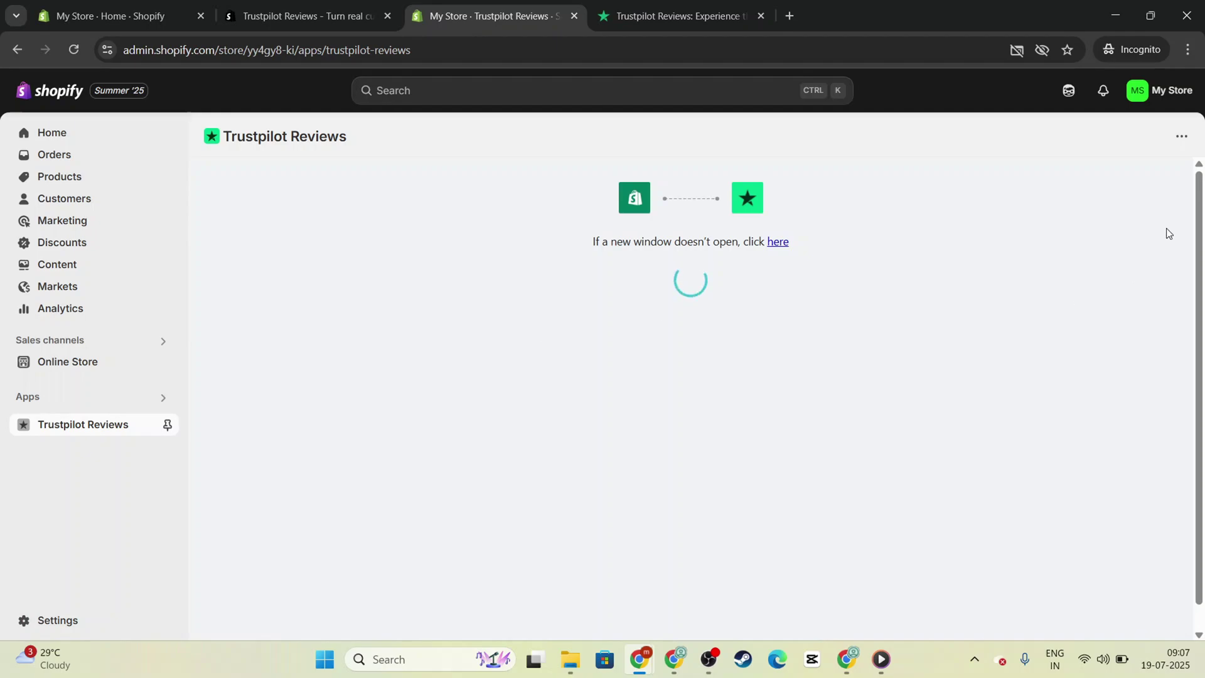
left_click(1183, 139)
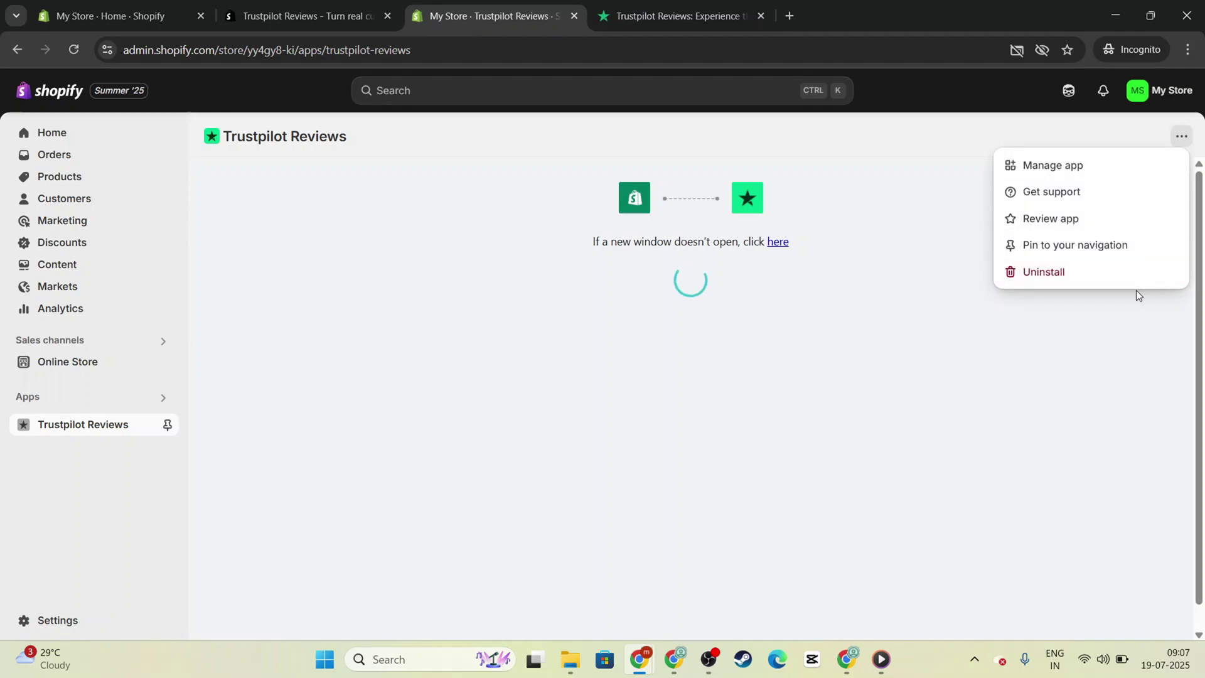
left_click(1086, 170)
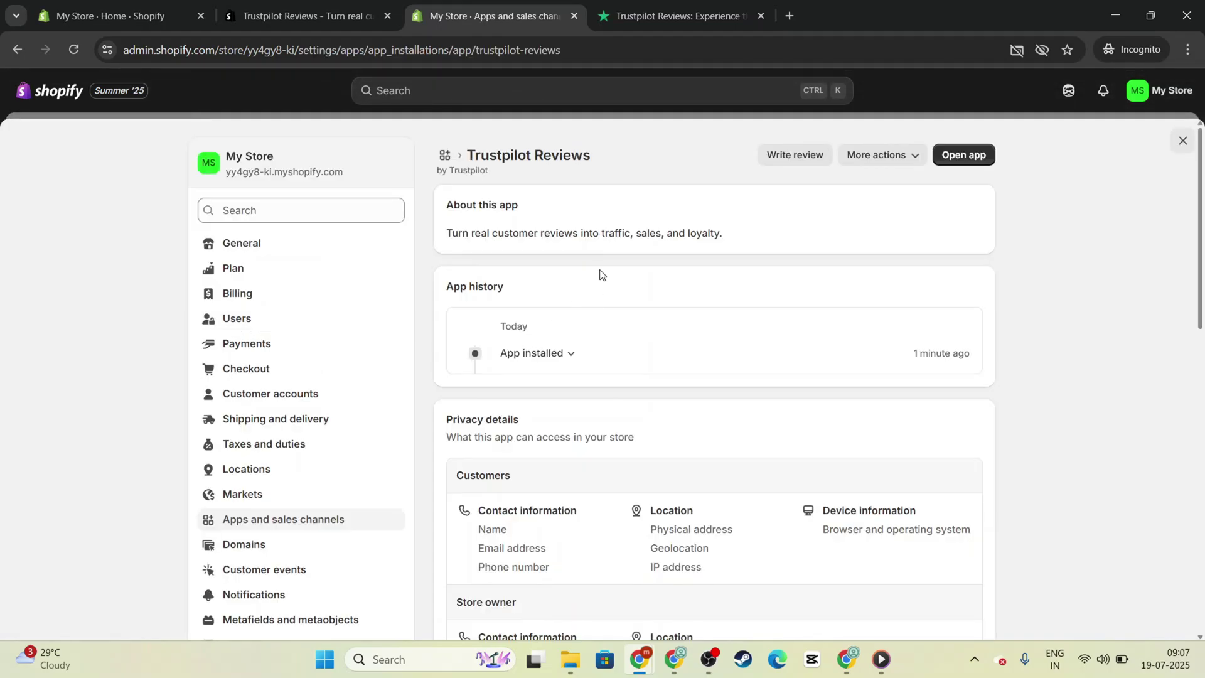
scroll(950, 338, "down", 3)
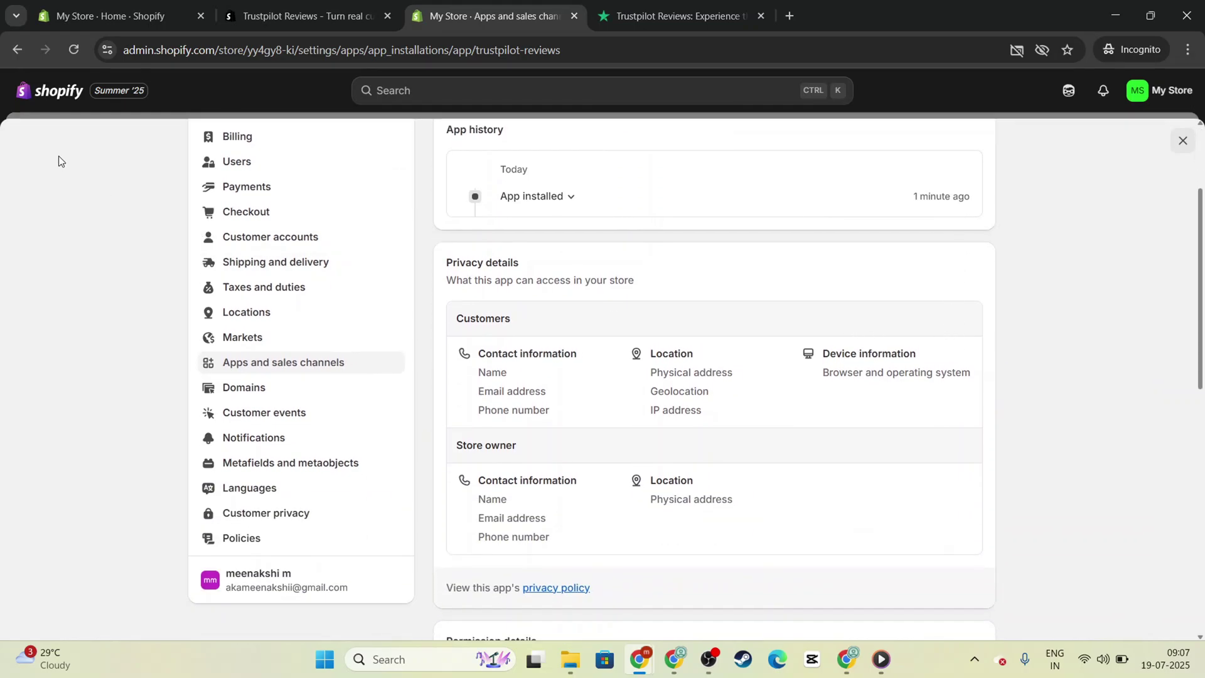
left_click(17, 50)
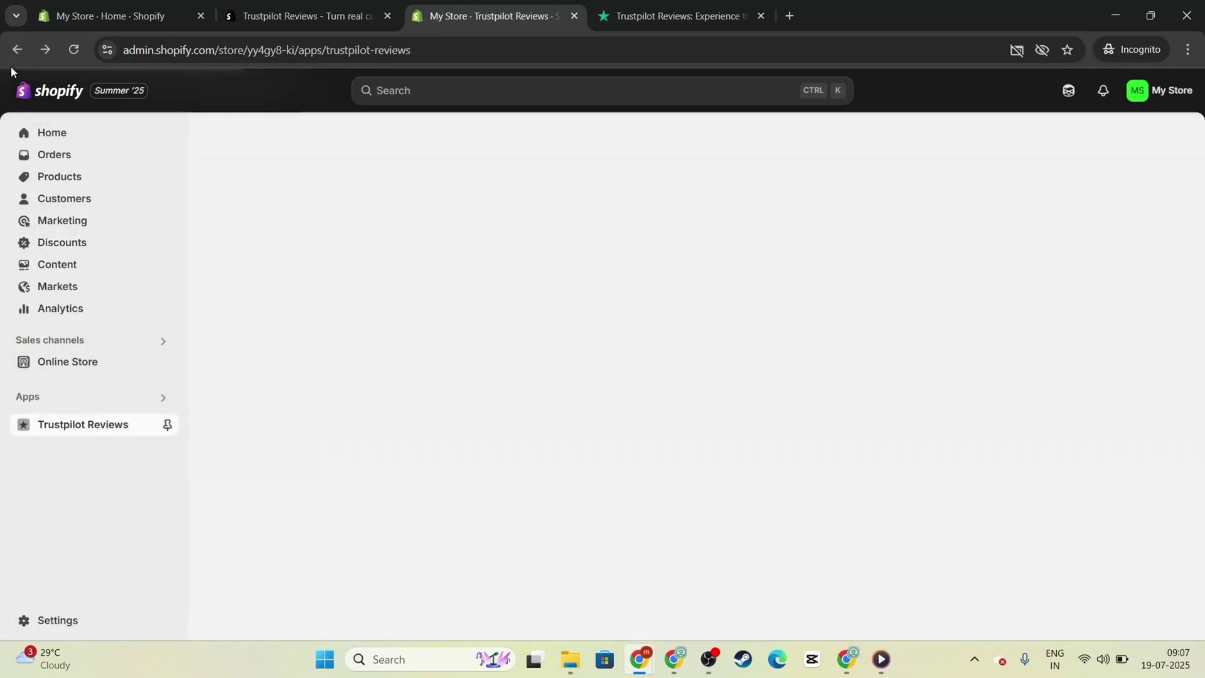